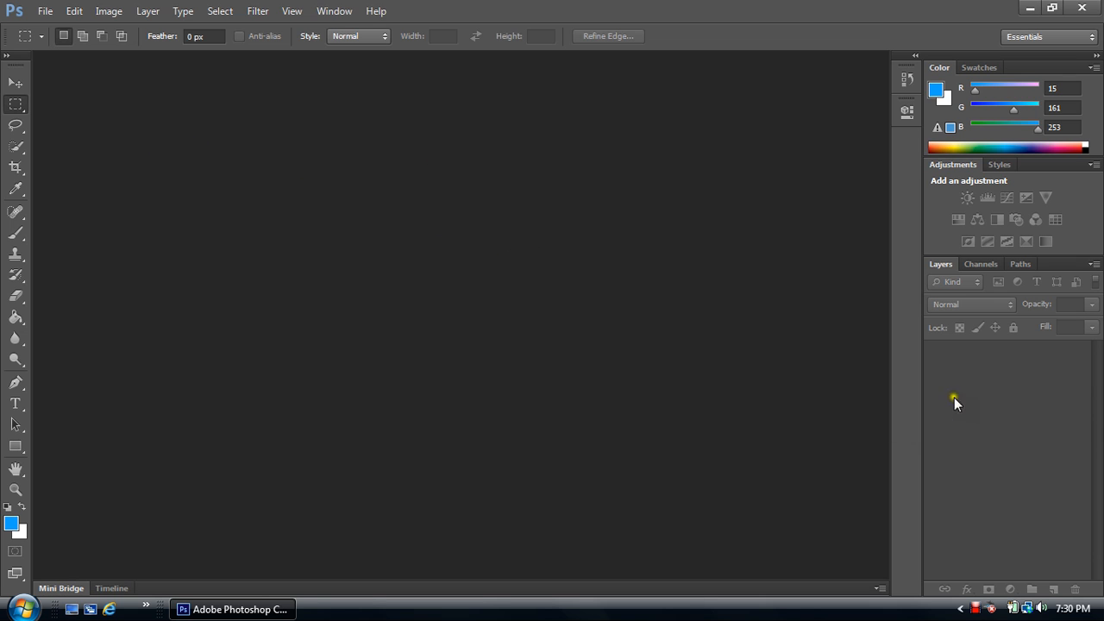
- Create a new 1920 × 1080 pixel RGB document at 72 pixels/inch with a transparent background
click(44, 10)
click(69, 31)
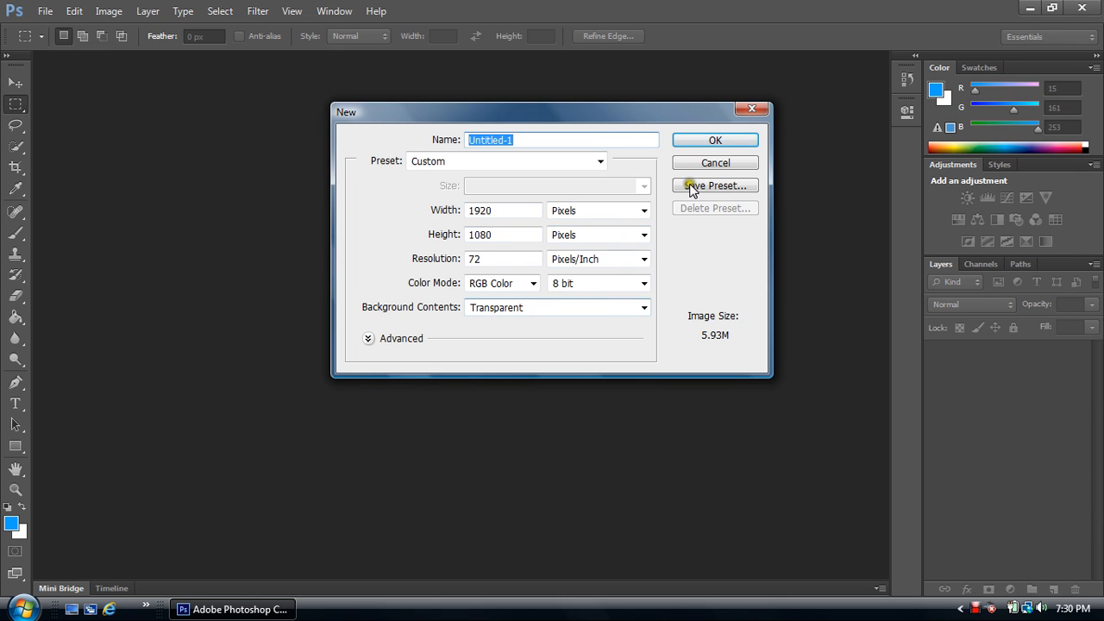
click(715, 141)
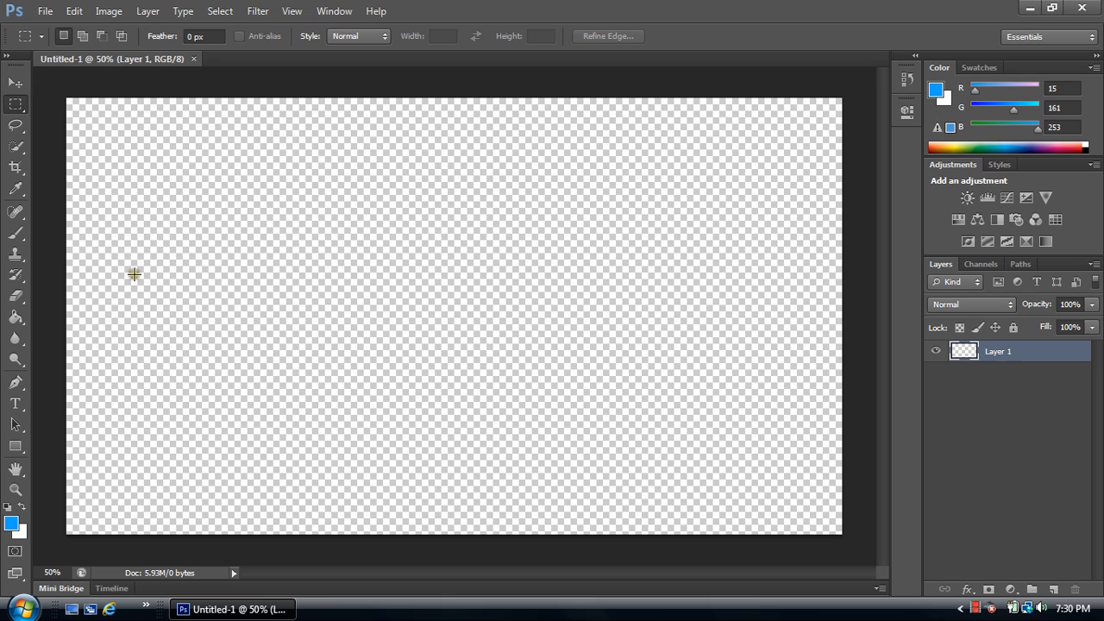
- Fill the empty layer with the blue foreground color using the Paint Bucket tool
click(15, 316)
click(58, 328)
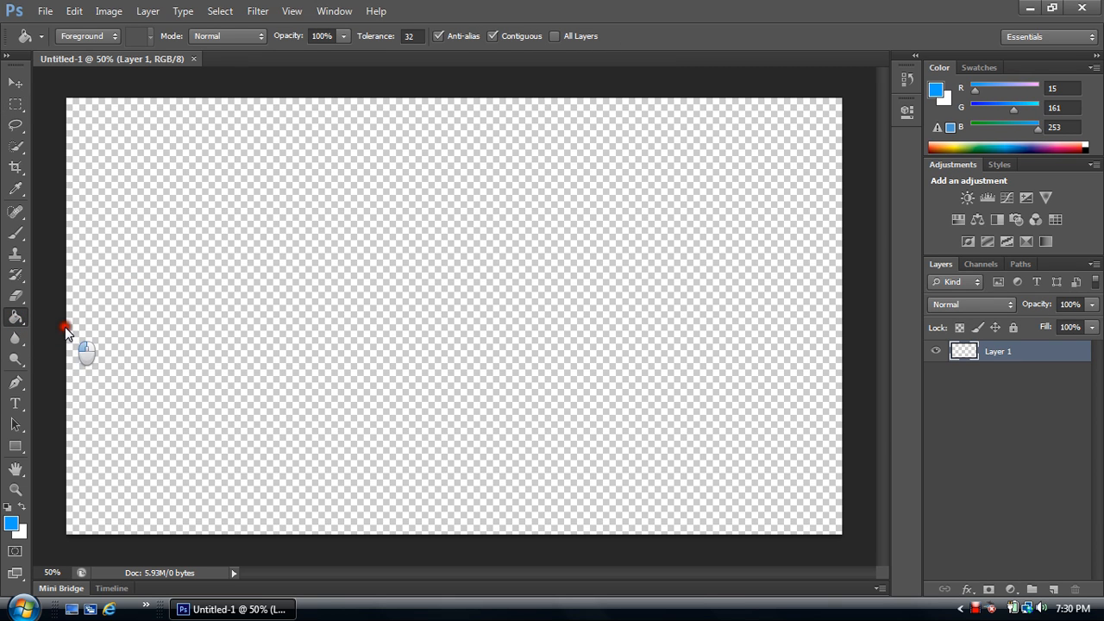
click(303, 282)
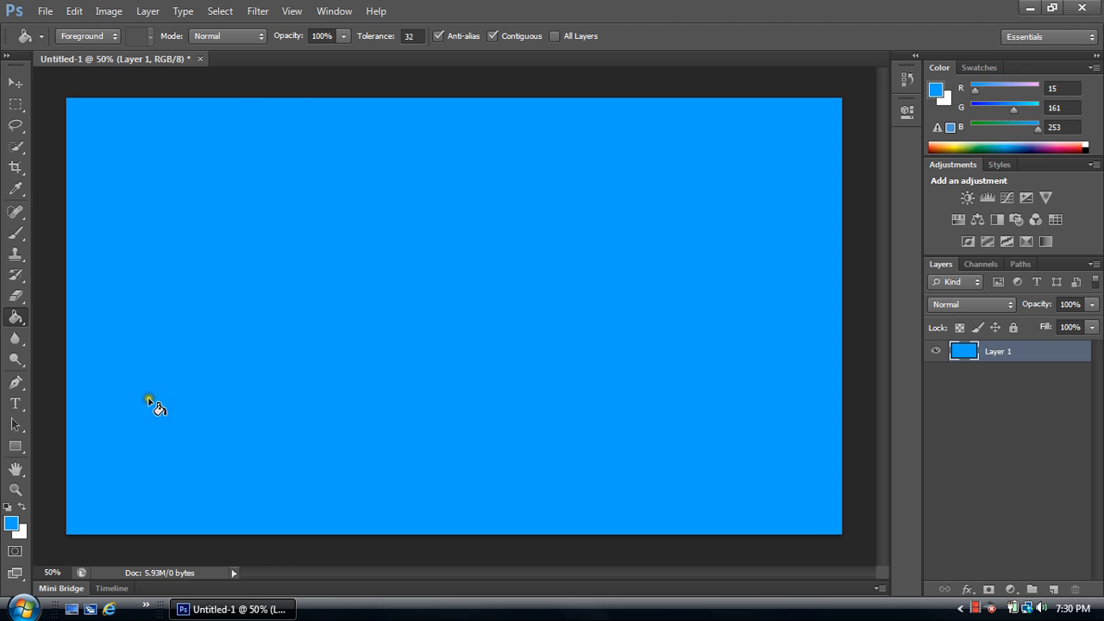
click(323, 212)
- Apply the Lighting Effects render filter to the blue layer with a single spot light, nudging the light slightly up and to the right
click(246, 12)
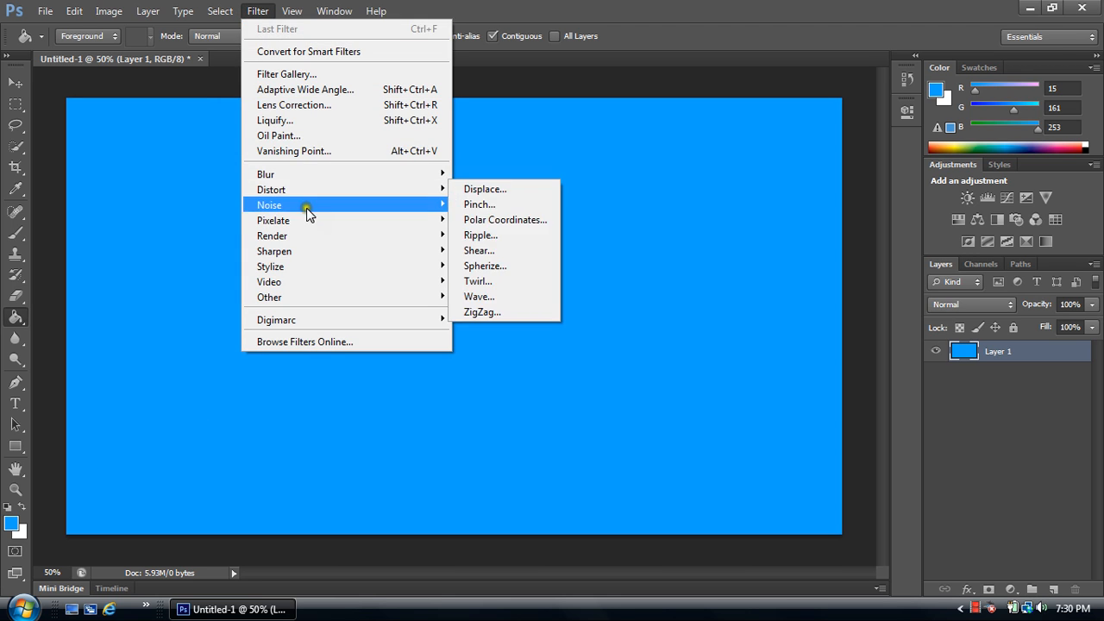
click(381, 234)
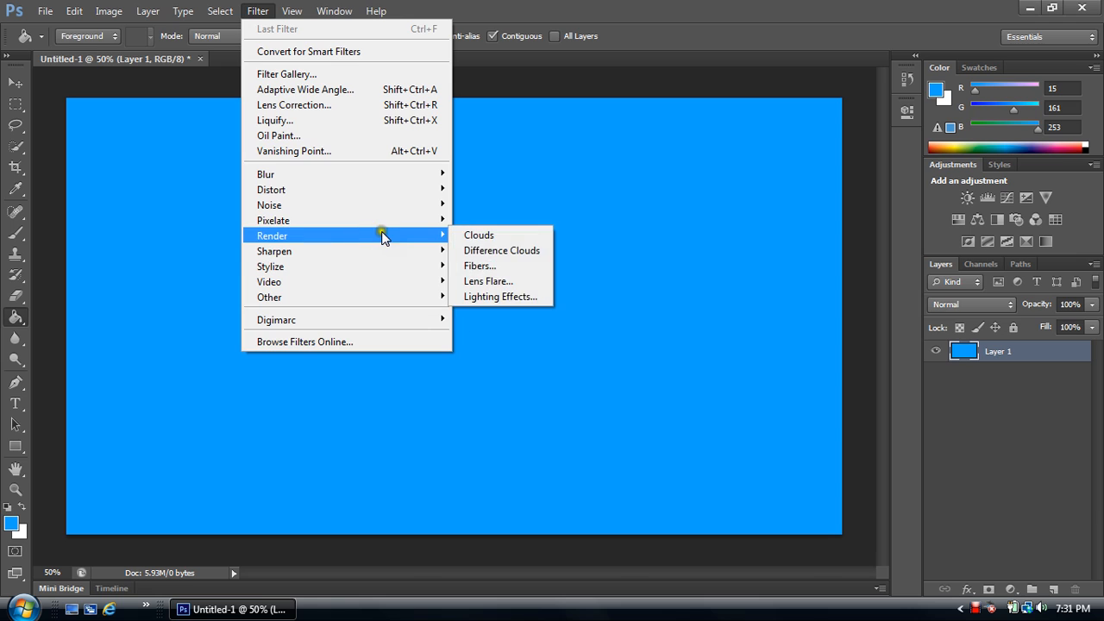
click(501, 295)
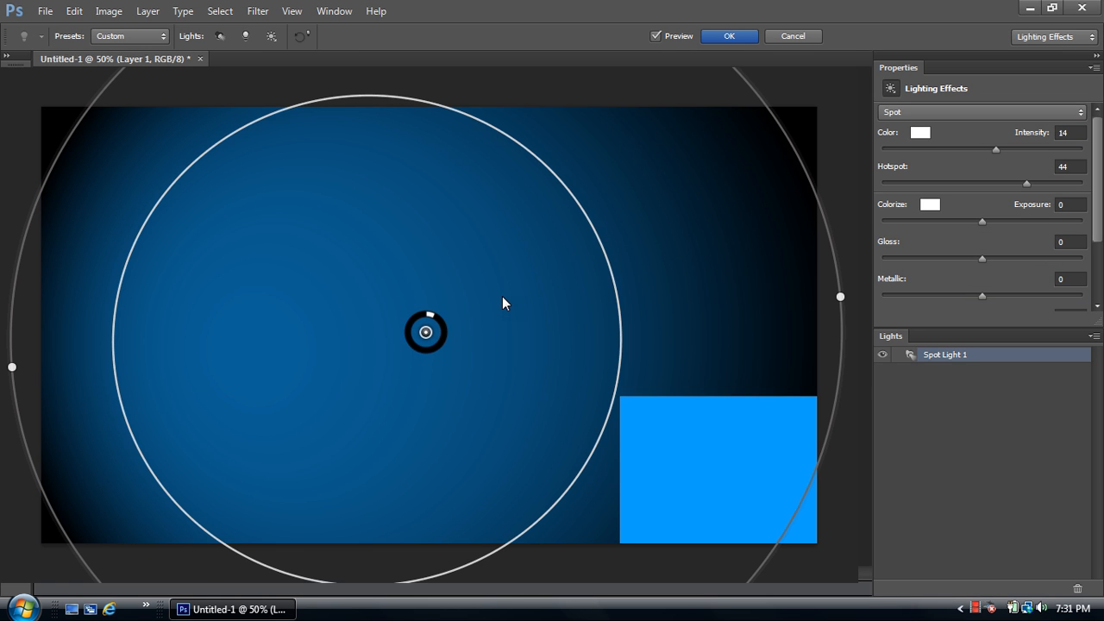
click(450, 272)
drag(458, 270, 456, 273)
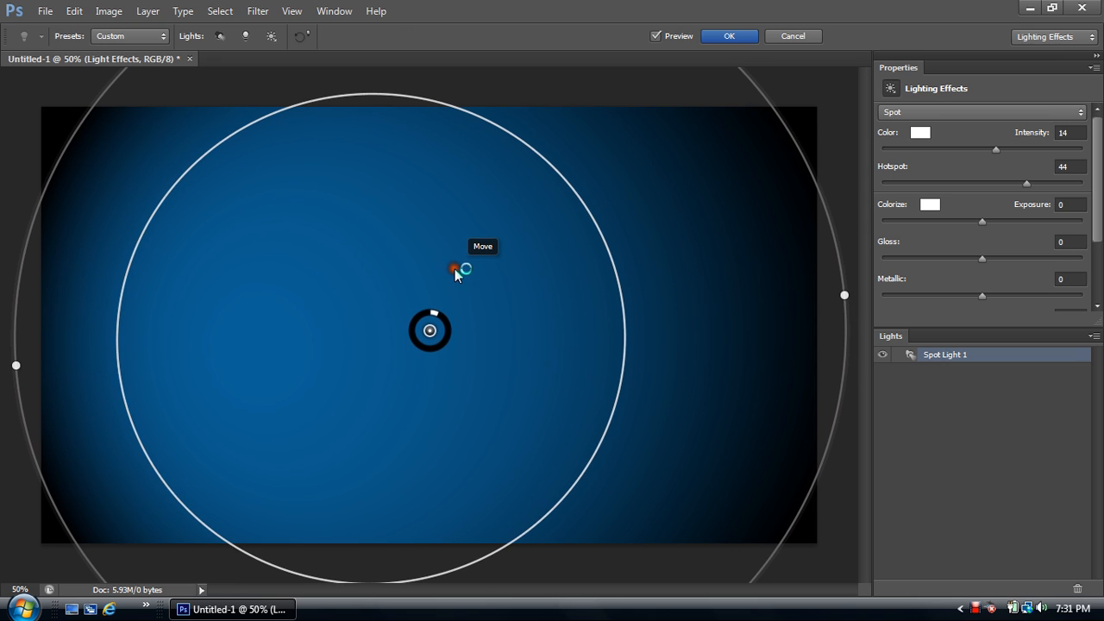
click(730, 36)
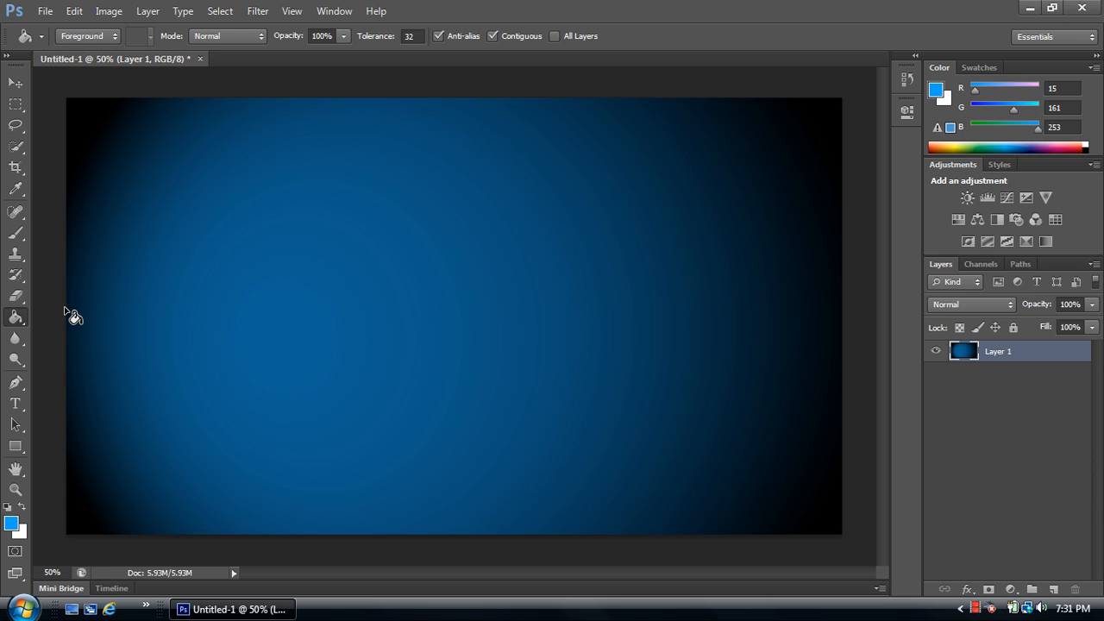
- Add the text "RevZ" in Arial Regular at 72 pt on the canvas and commit it
key(t)
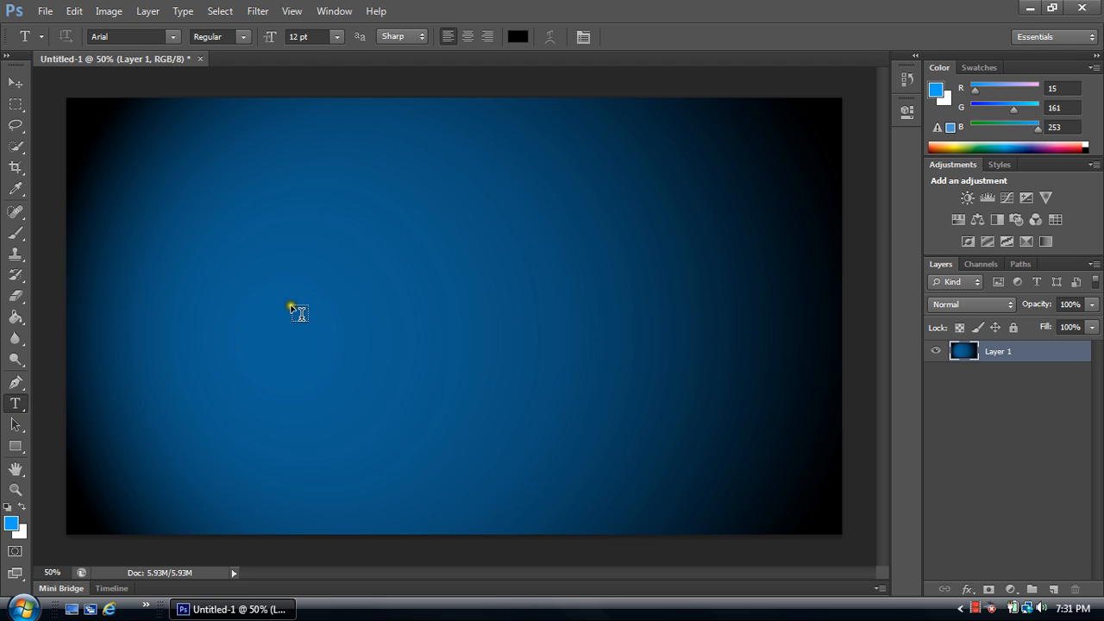
click(338, 36)
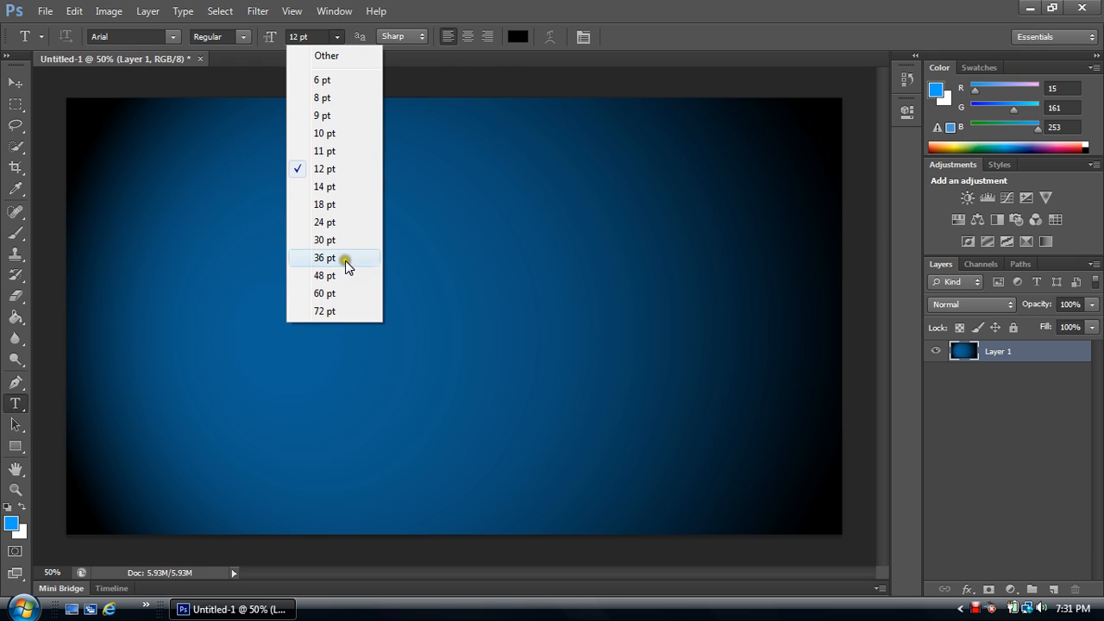
click(343, 311)
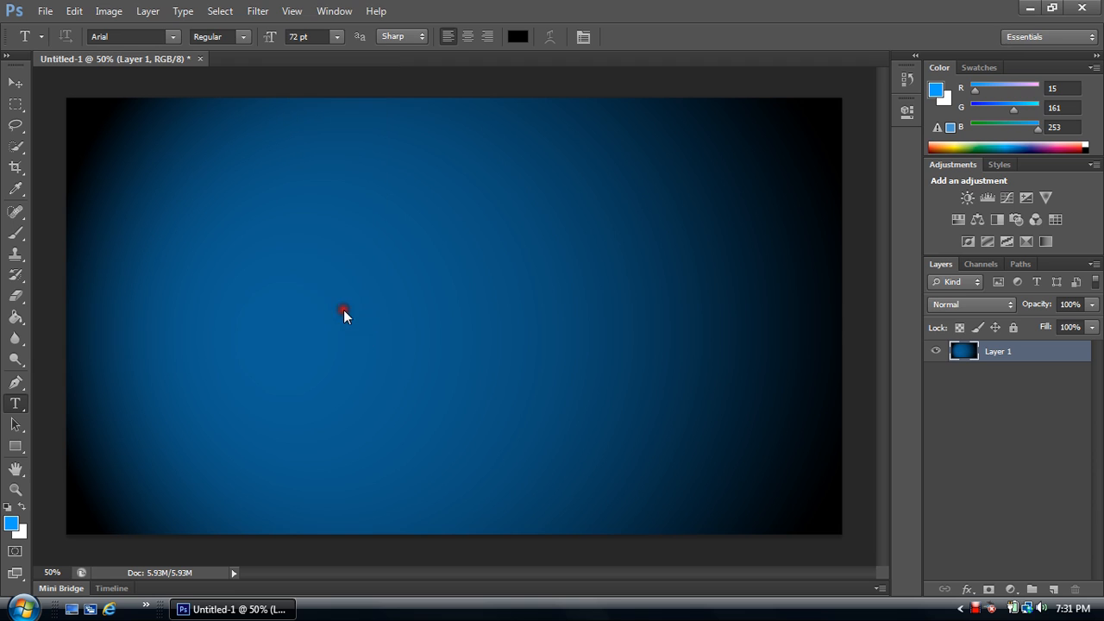
click(275, 291)
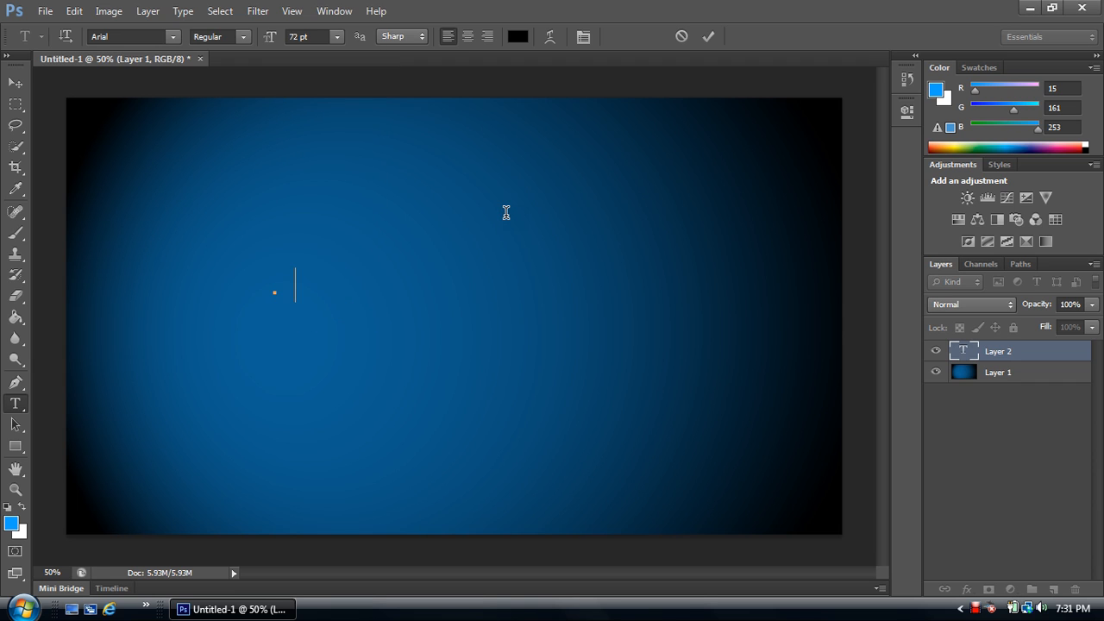
text(Revz)
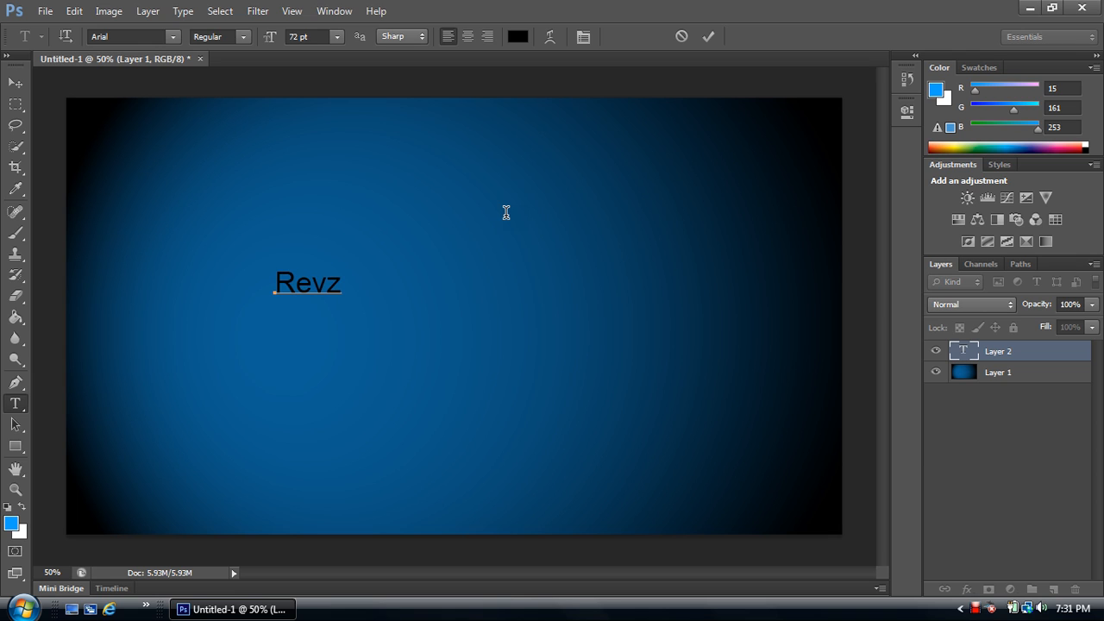
key(Left)
click(993, 351)
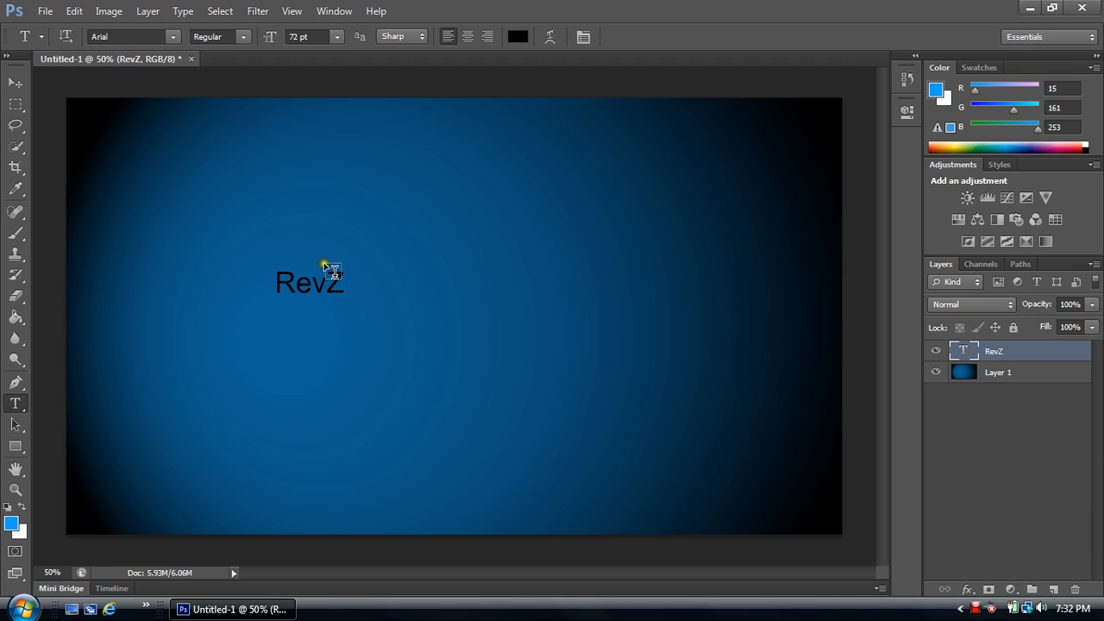
- Reposition the RevZ text and scale it to about 744% width and 863% height so it spans most of the canvas
drag(325, 273, 351, 311)
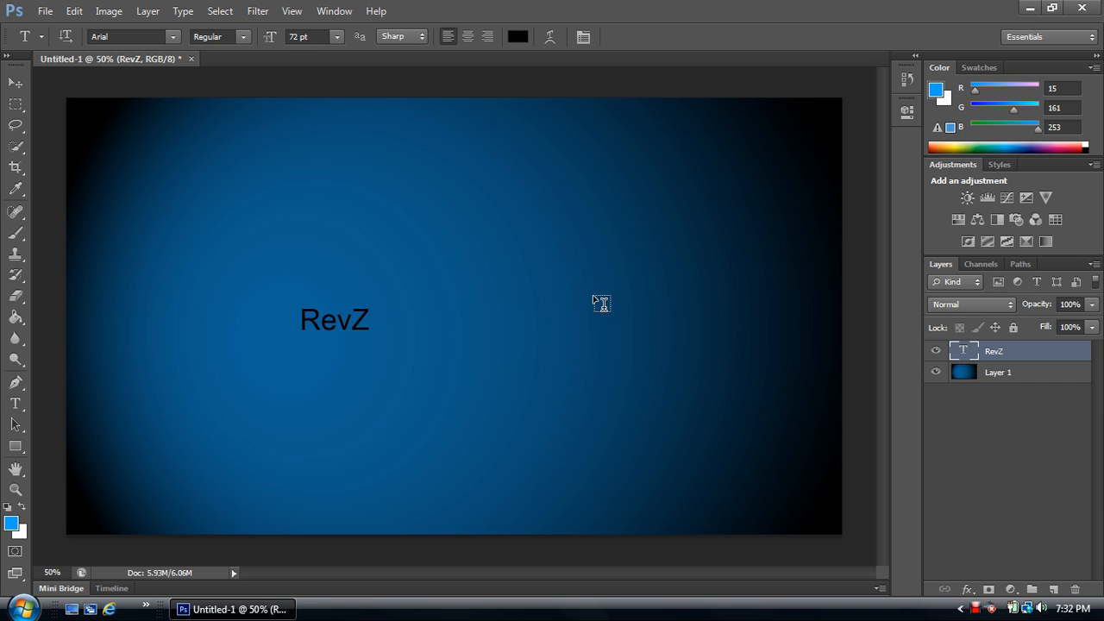
key(ctrl+t)
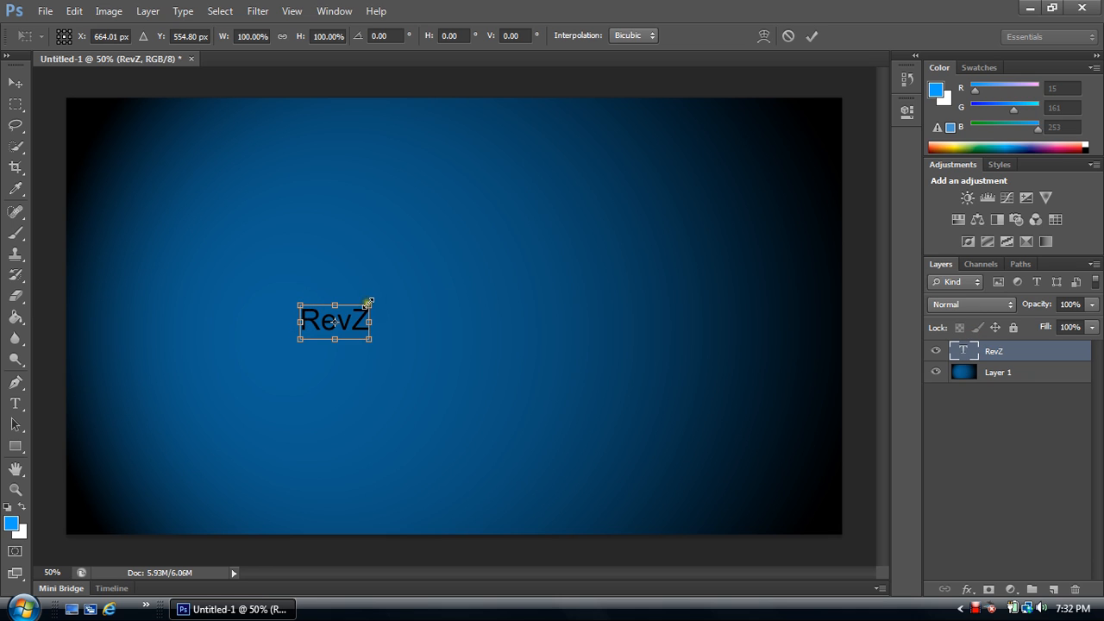
drag(368, 304, 560, 186)
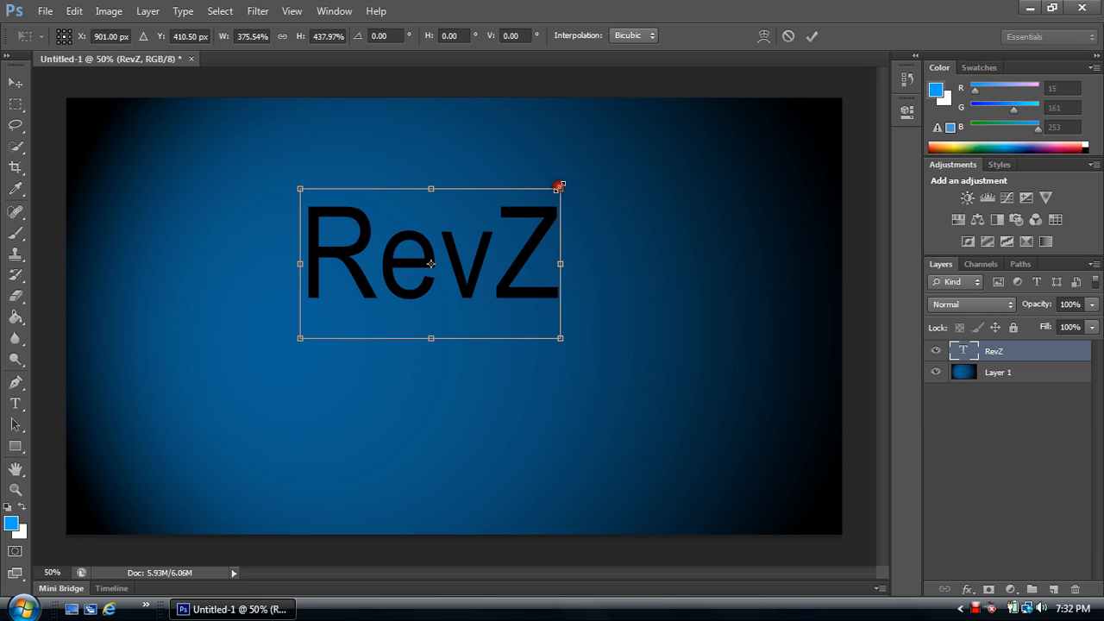
drag(560, 263, 512, 296)
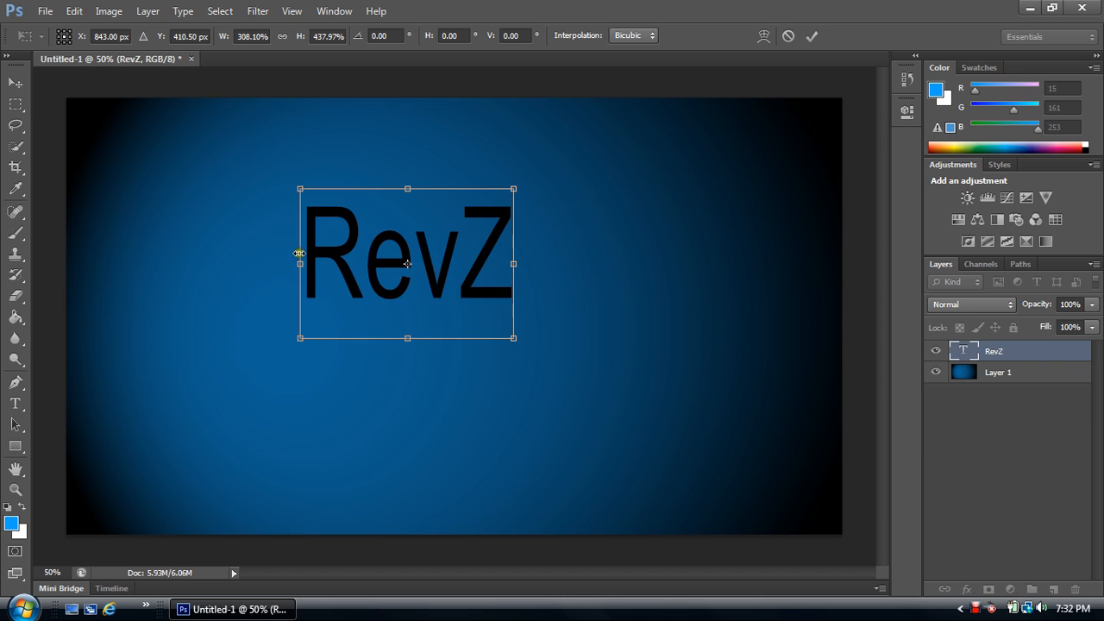
drag(299, 263, 214, 264)
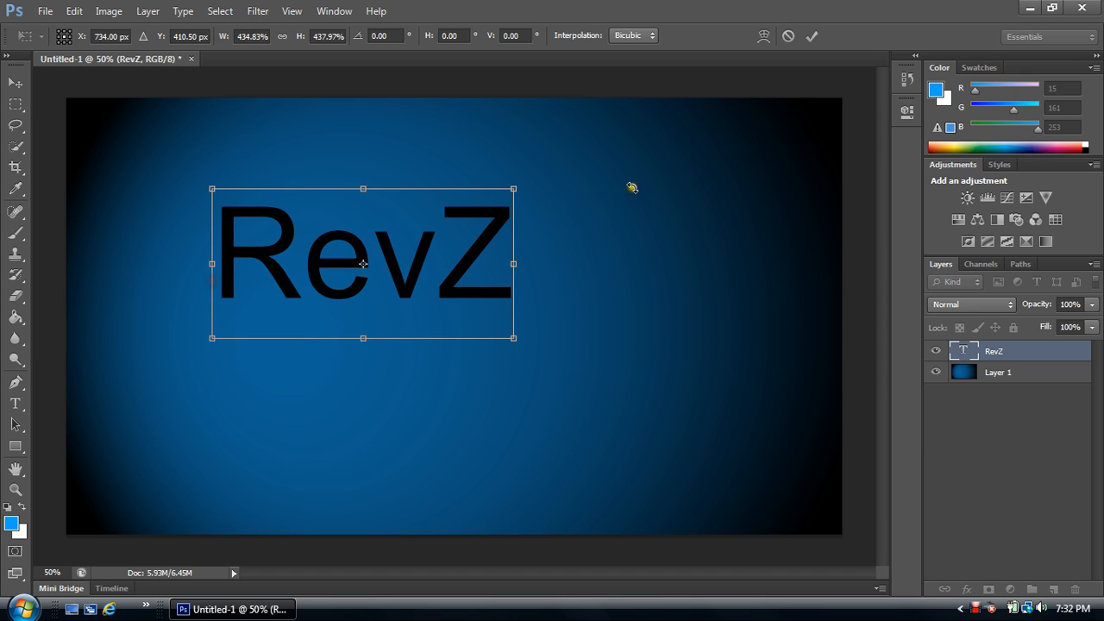
drag(514, 339, 715, 481)
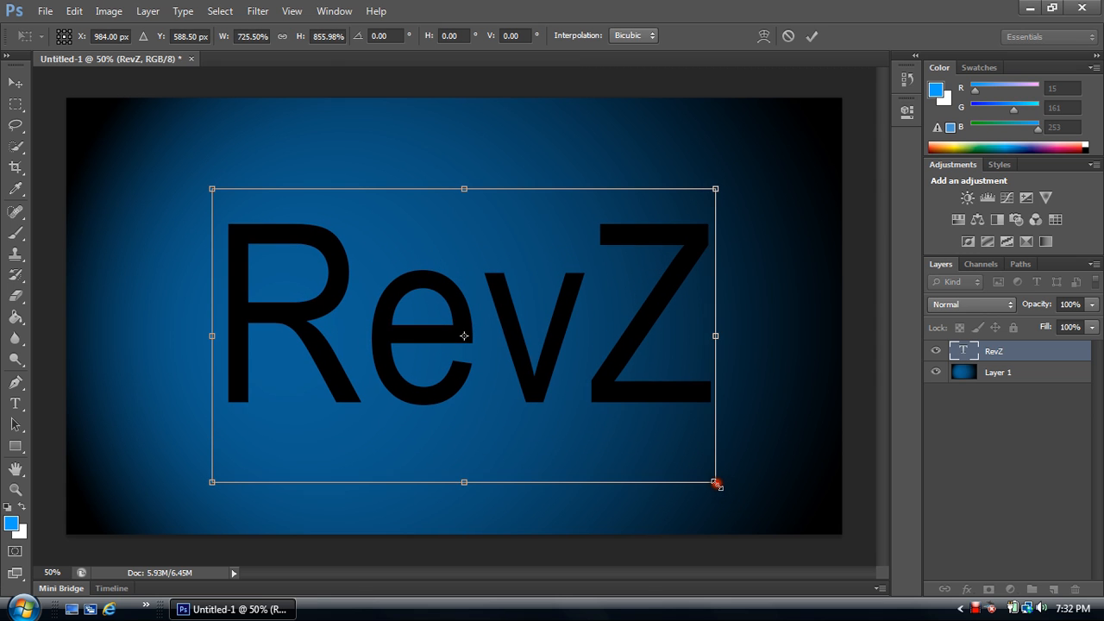
drag(495, 258, 483, 248)
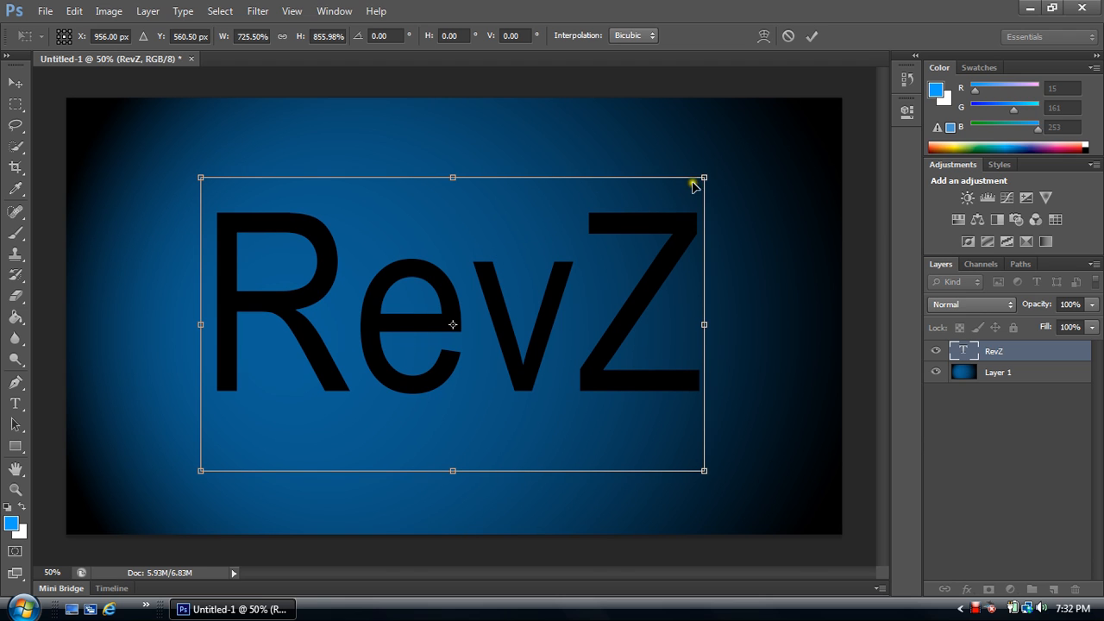
drag(704, 178, 717, 174)
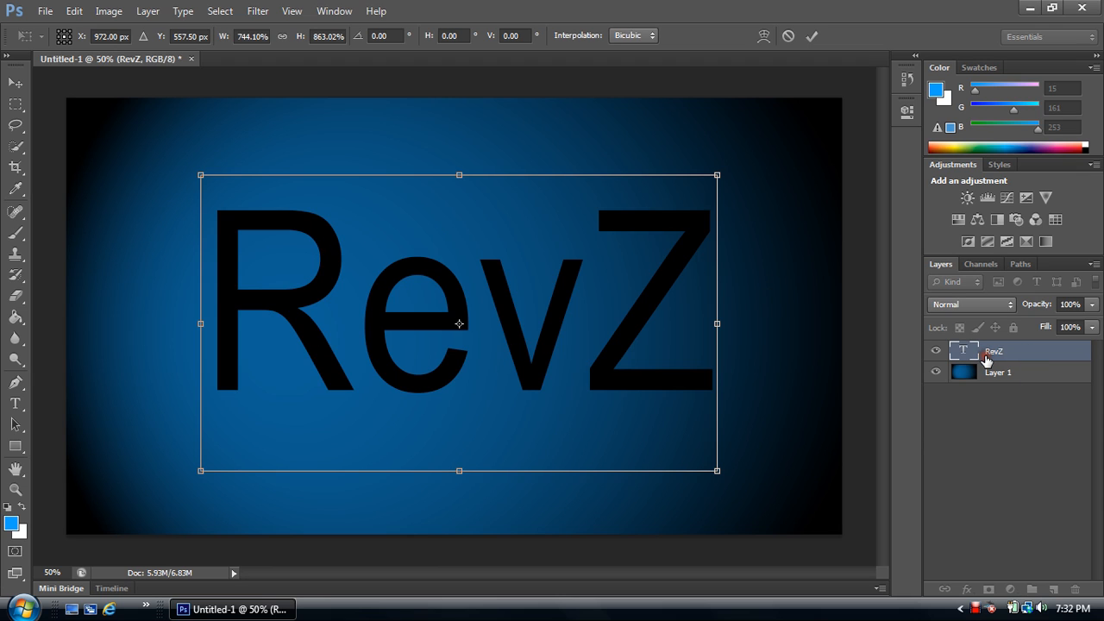
key(Return)
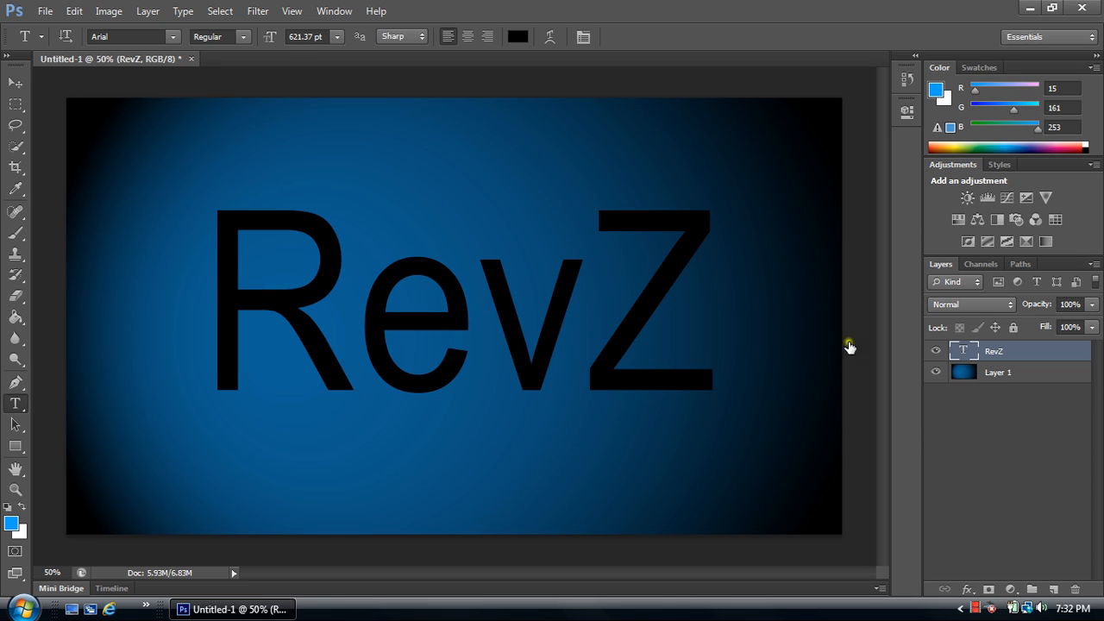
- Open the blending options of the RevZ text layer and enable the Color Overlay effect
right_click(993, 356)
click(852, 97)
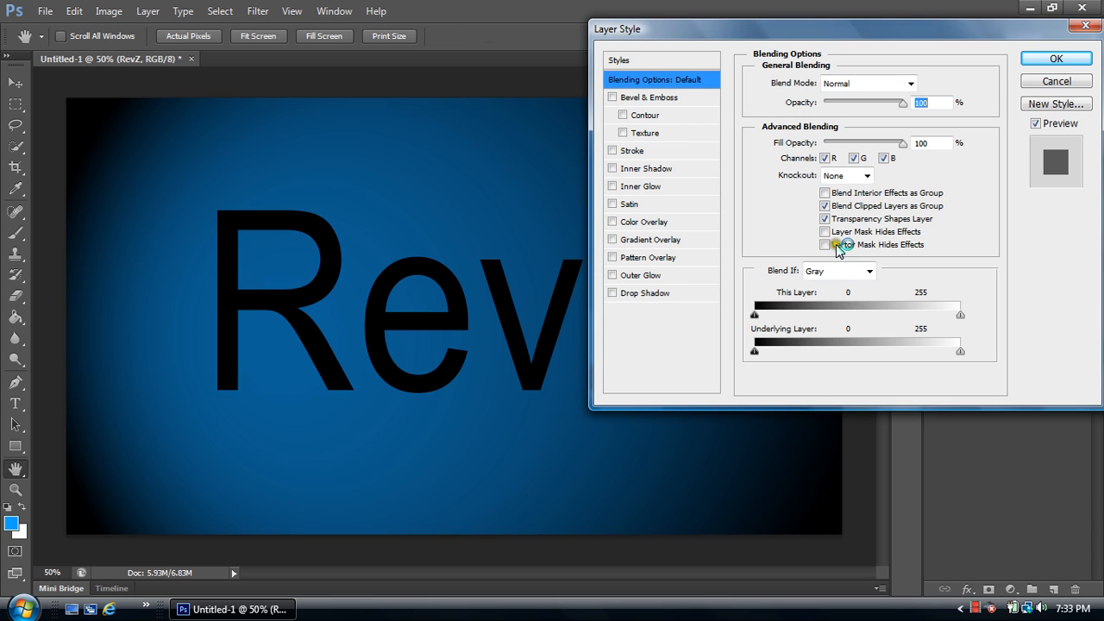
click(612, 222)
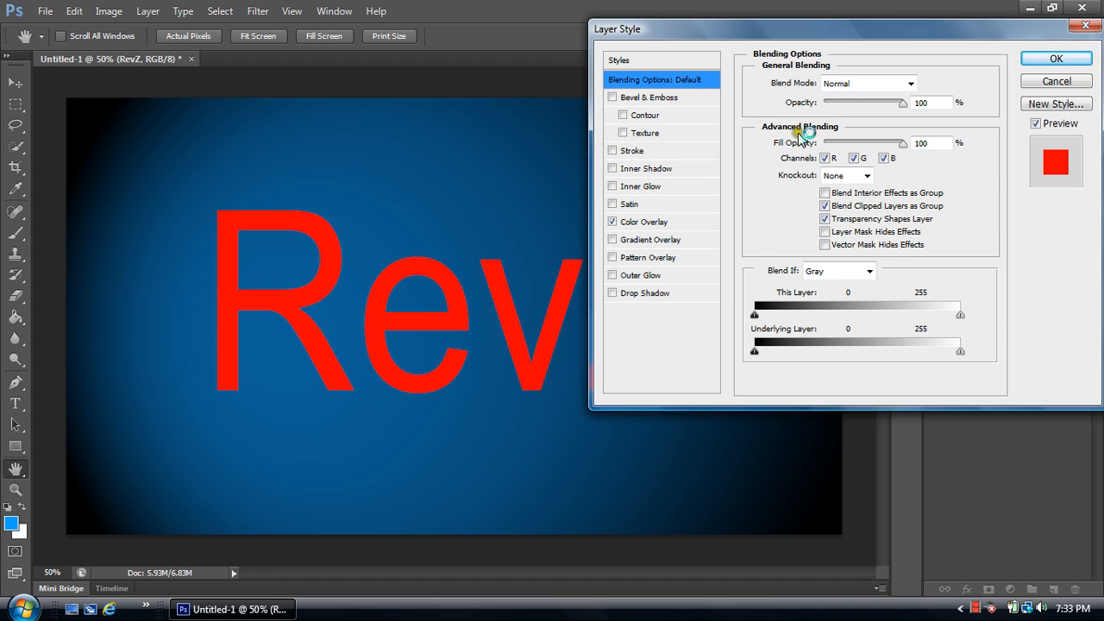
click(640, 223)
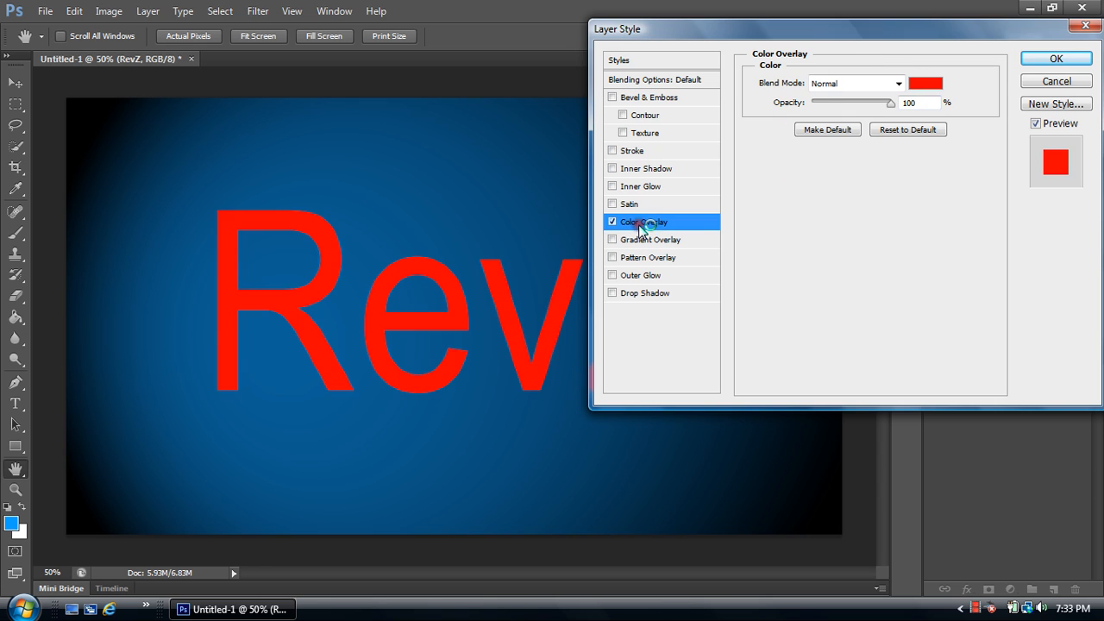
- Set the RevZ text's overlay color to dark purple, #40206b
click(931, 87)
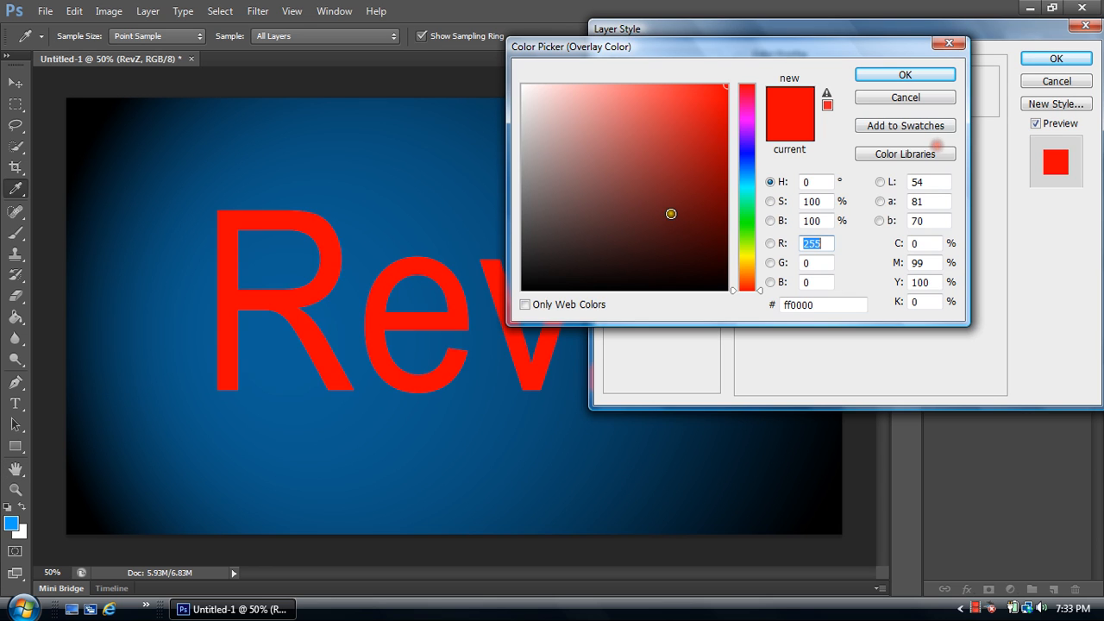
click(754, 169)
click(750, 174)
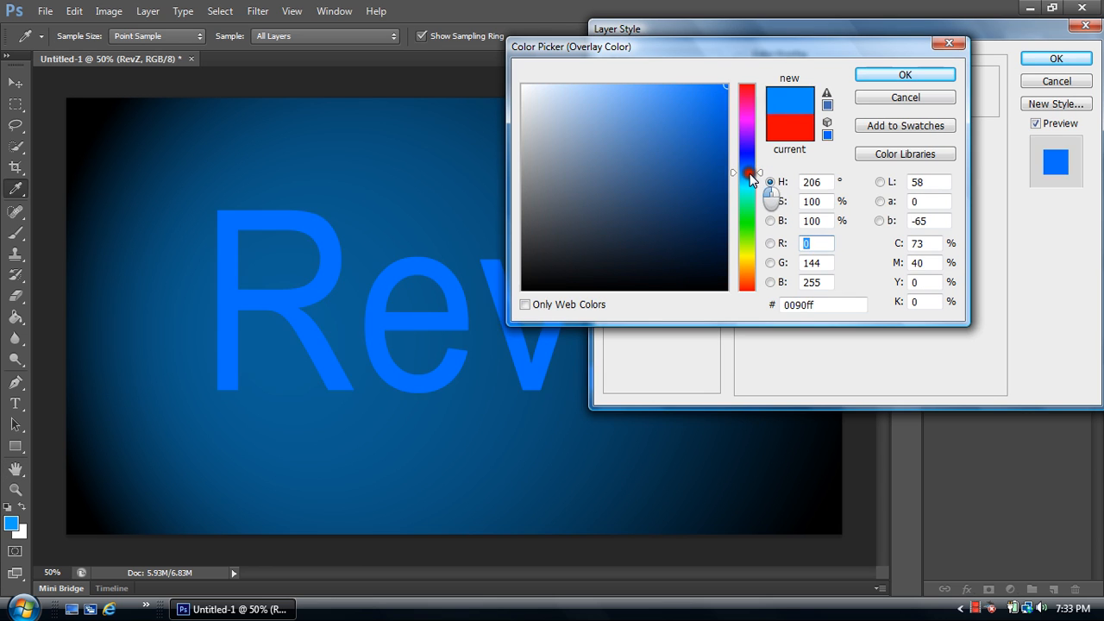
click(749, 184)
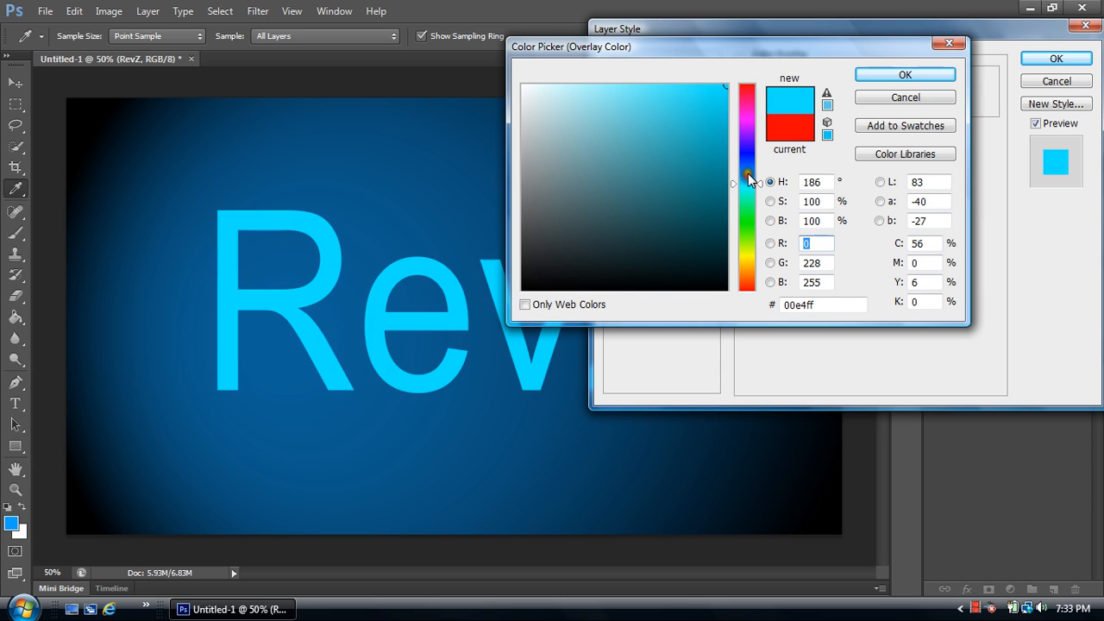
click(747, 169)
drag(699, 139, 752, 173)
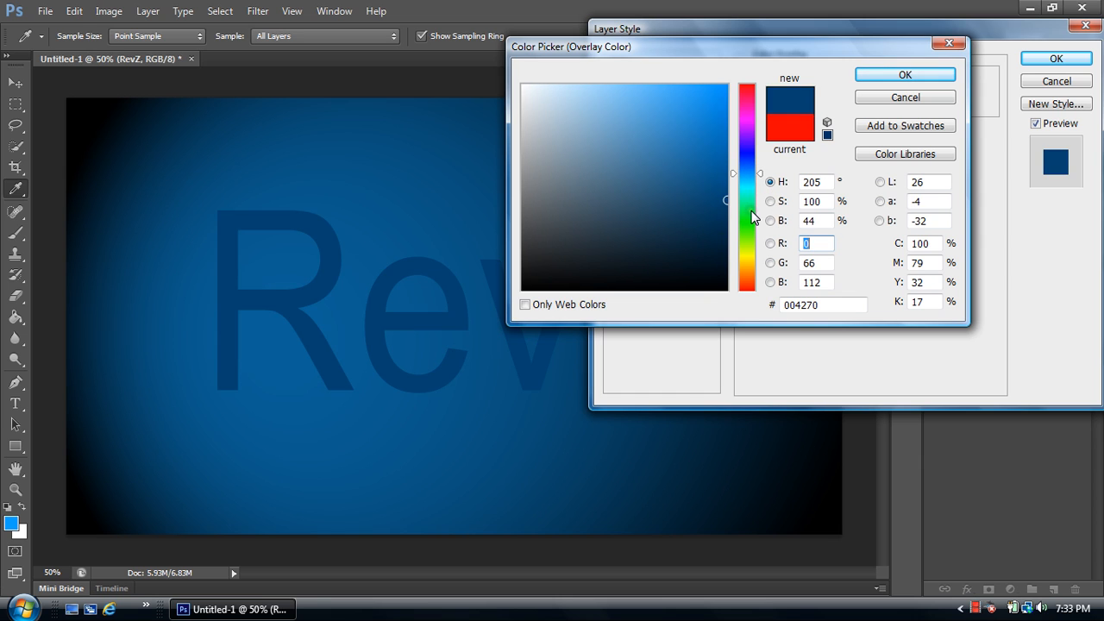
click(749, 138)
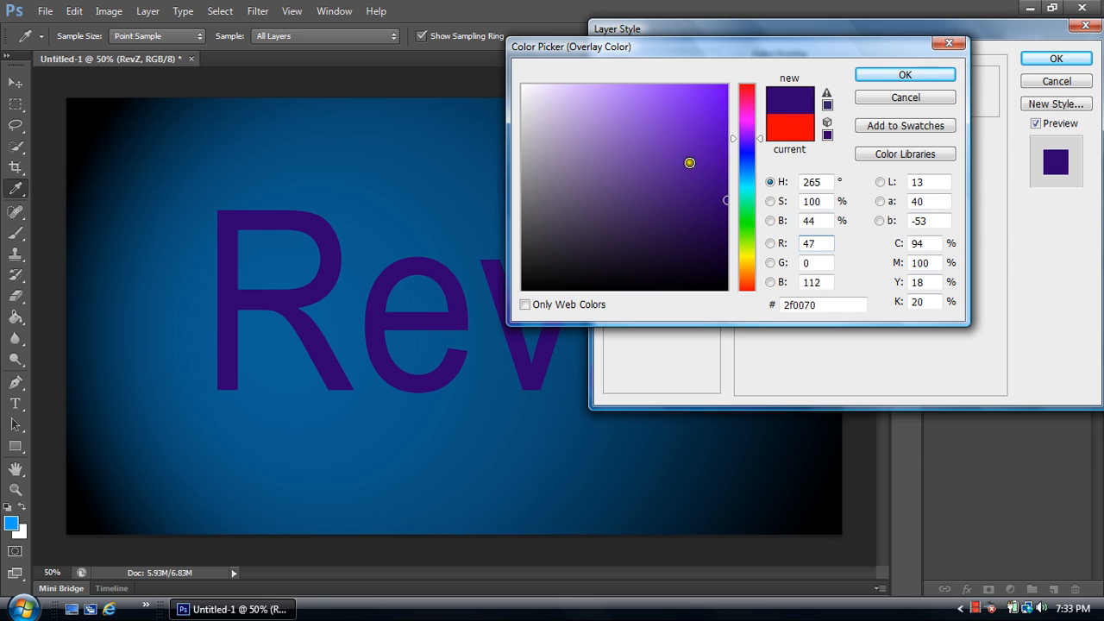
mouse_move(707, 139)
mouse_down()
mouse_move(685, 116)
mouse_move(692, 103)
mouse_move(683, 213)
mouse_move(662, 207)
mouse_up()
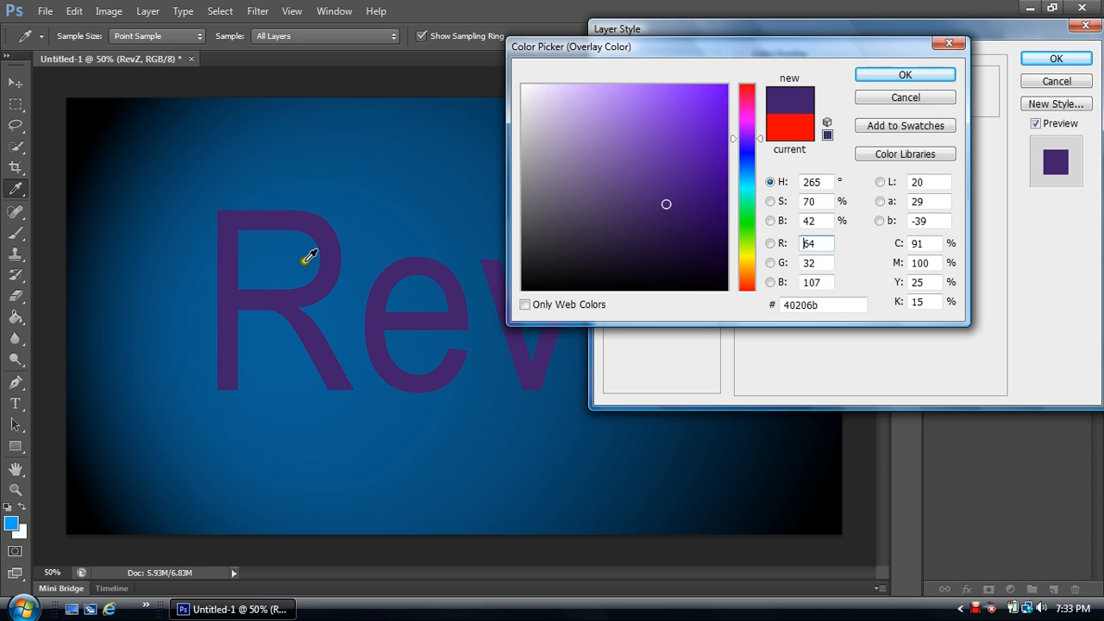
click(906, 75)
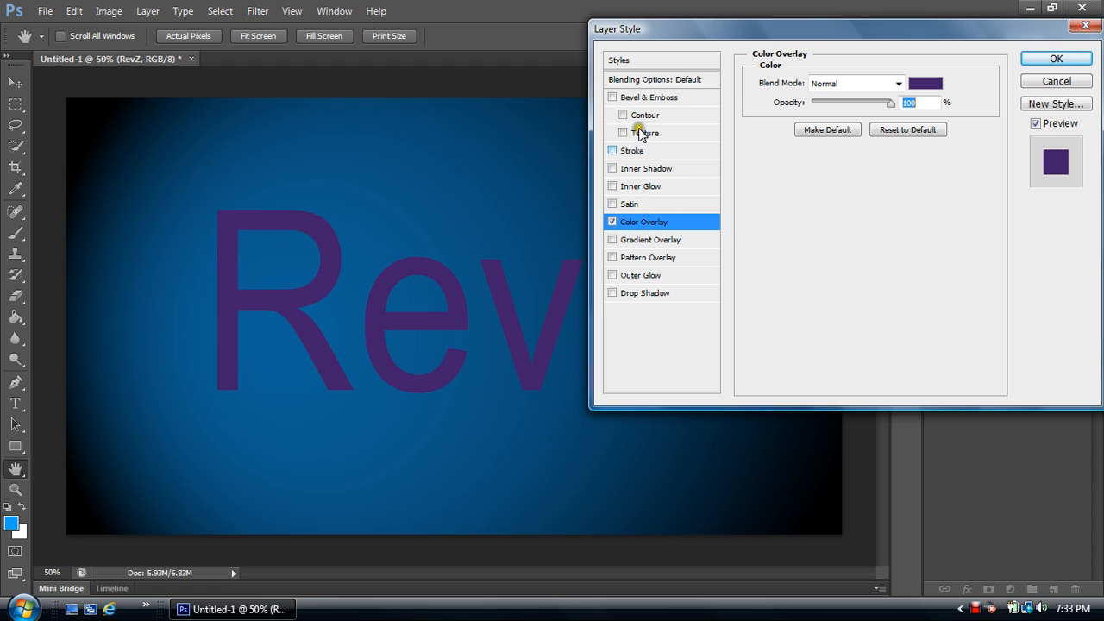
- Enable Bevel & Emboss on the RevZ text with a depth of 256% and apply the layer style
click(632, 99)
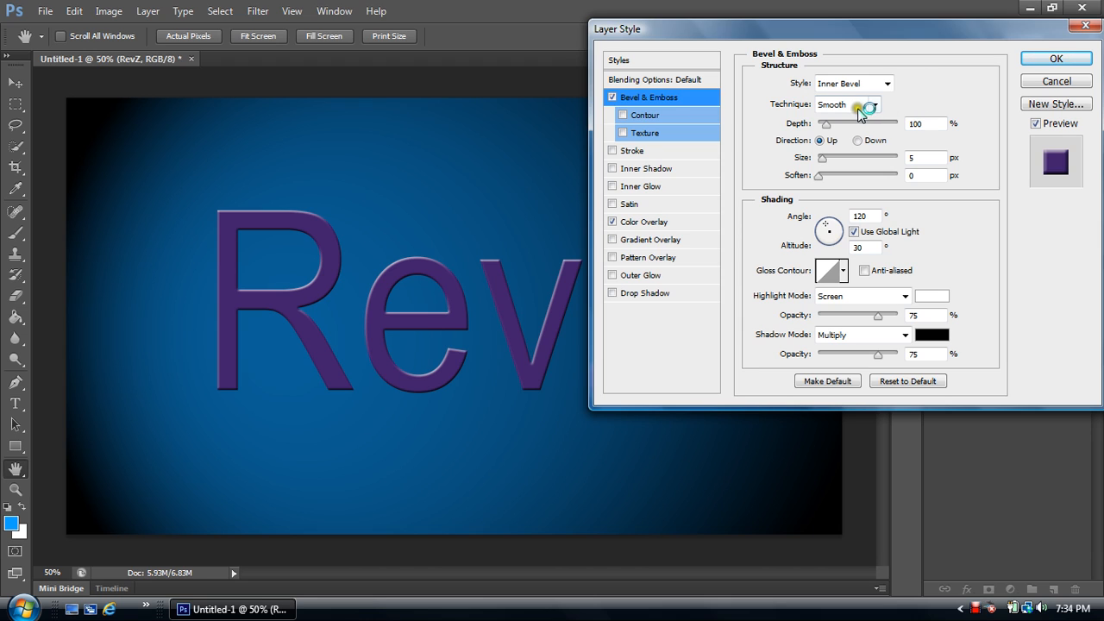
drag(826, 128, 830, 131)
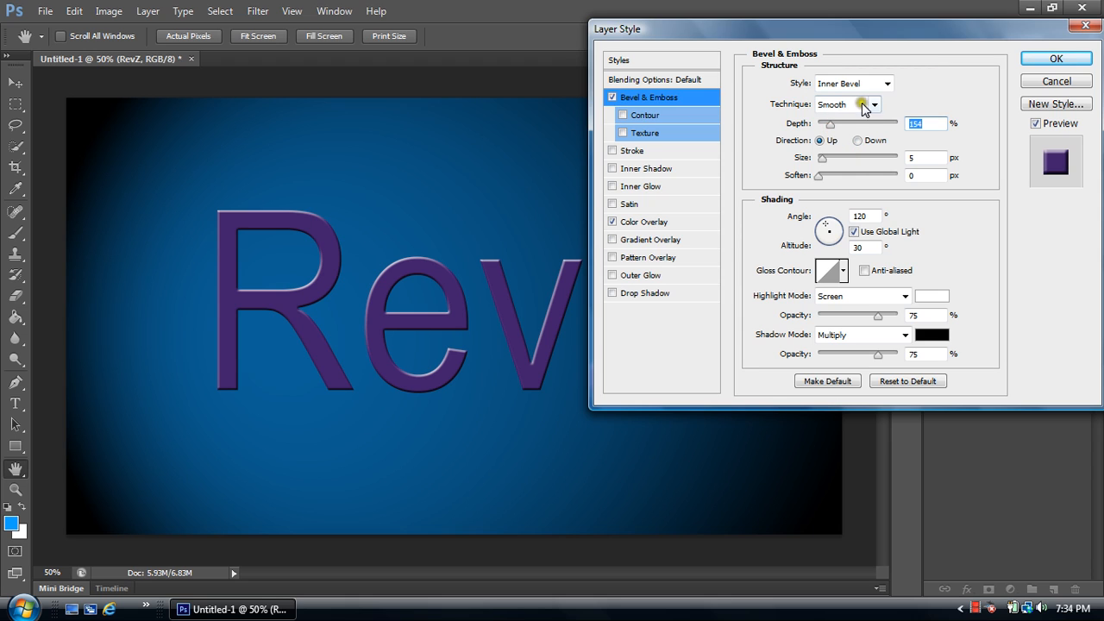
drag(830, 129, 839, 132)
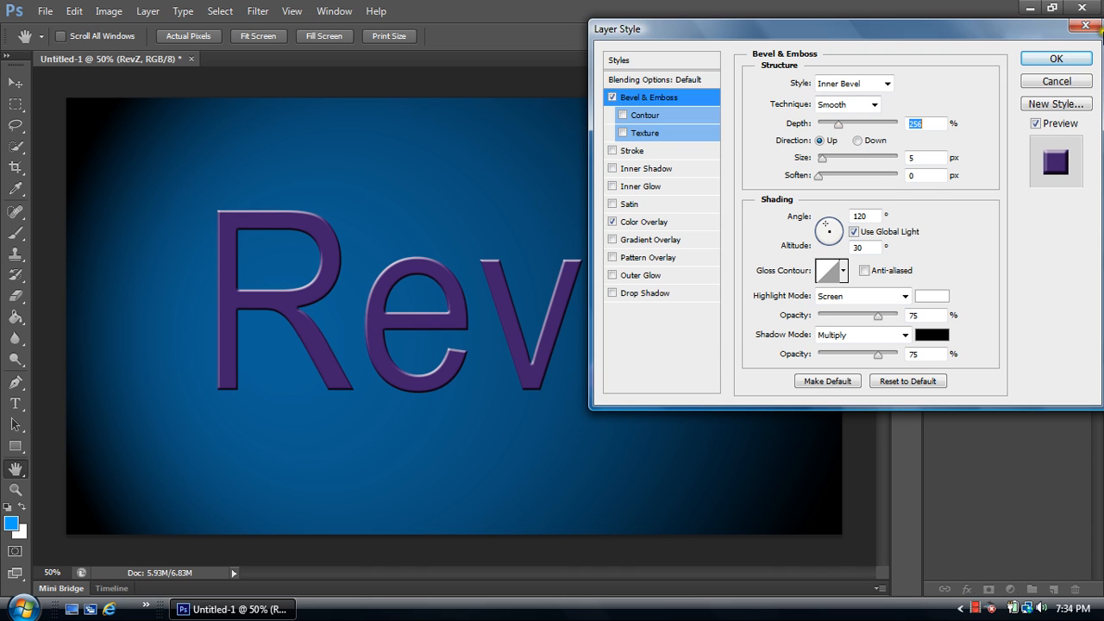
click(1056, 58)
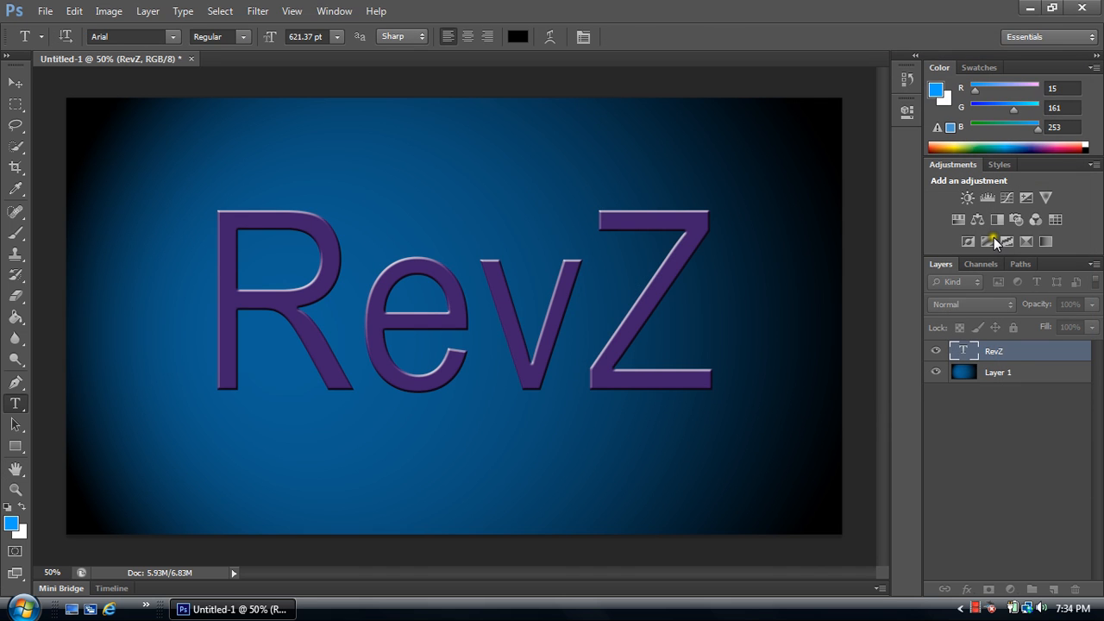
- Reopen the RevZ layer's blending options and set the Bevel & Emboss depth to 150%
click(1000, 354)
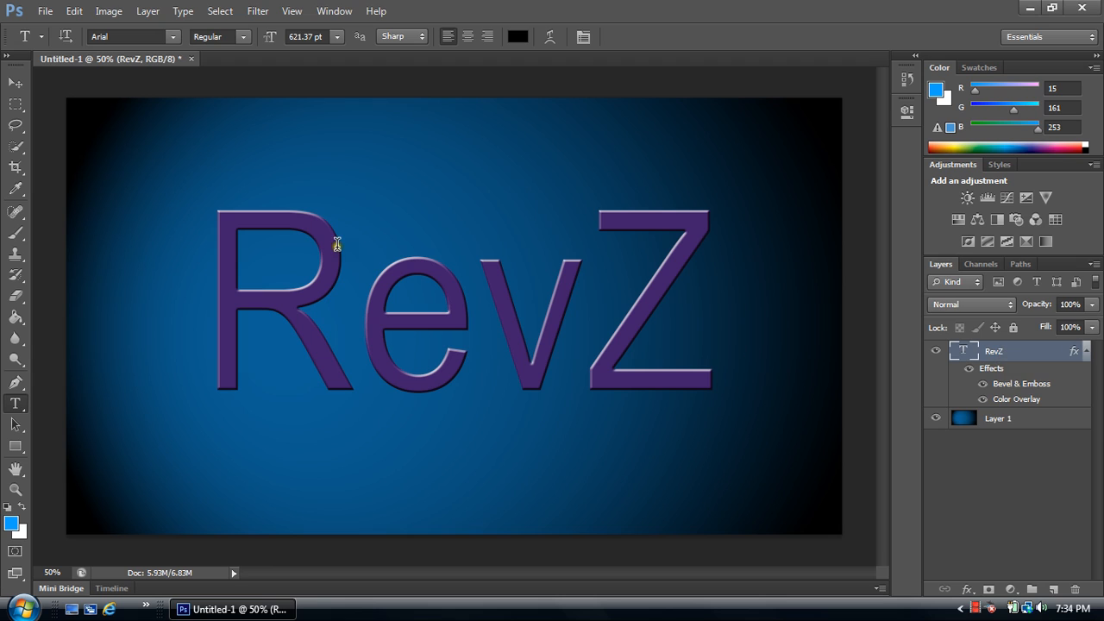
click(98, 36)
right_click(996, 354)
click(912, 102)
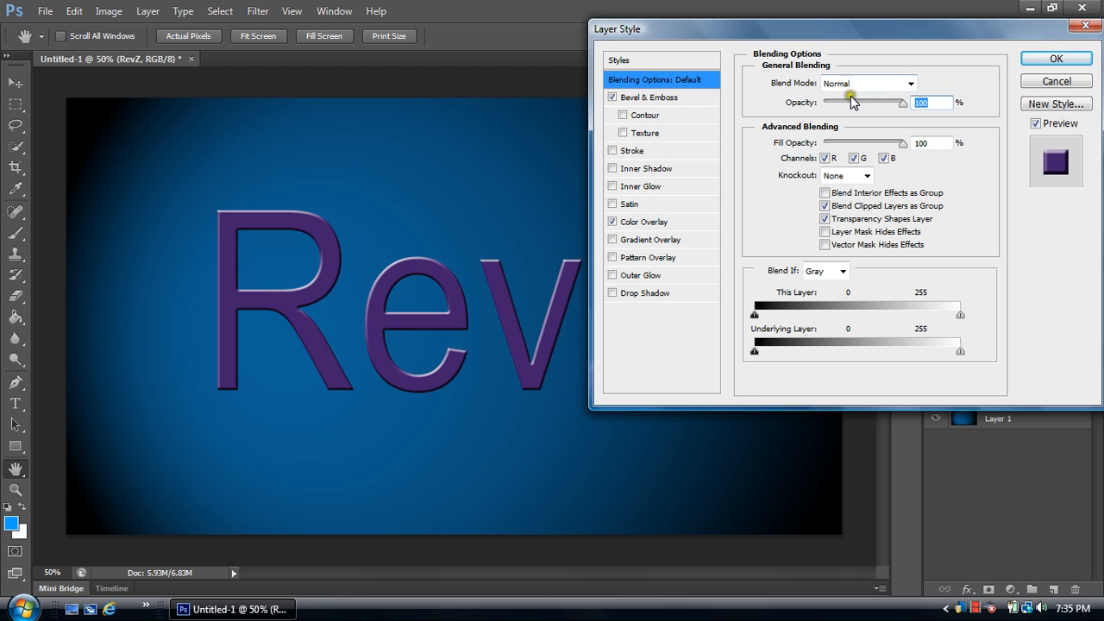
click(699, 96)
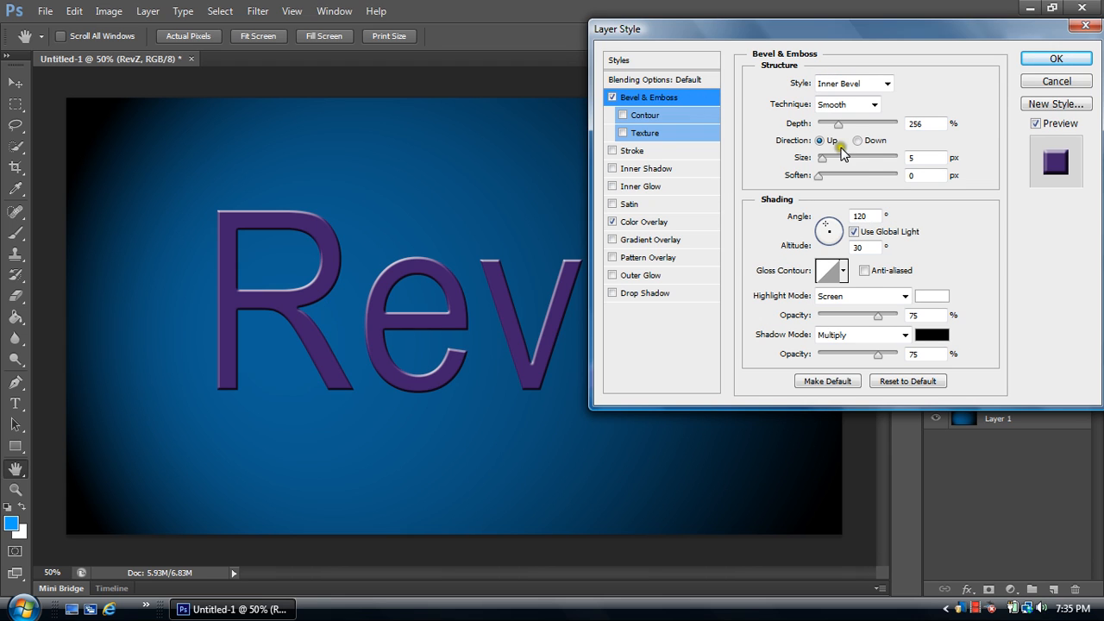
drag(837, 124, 830, 127)
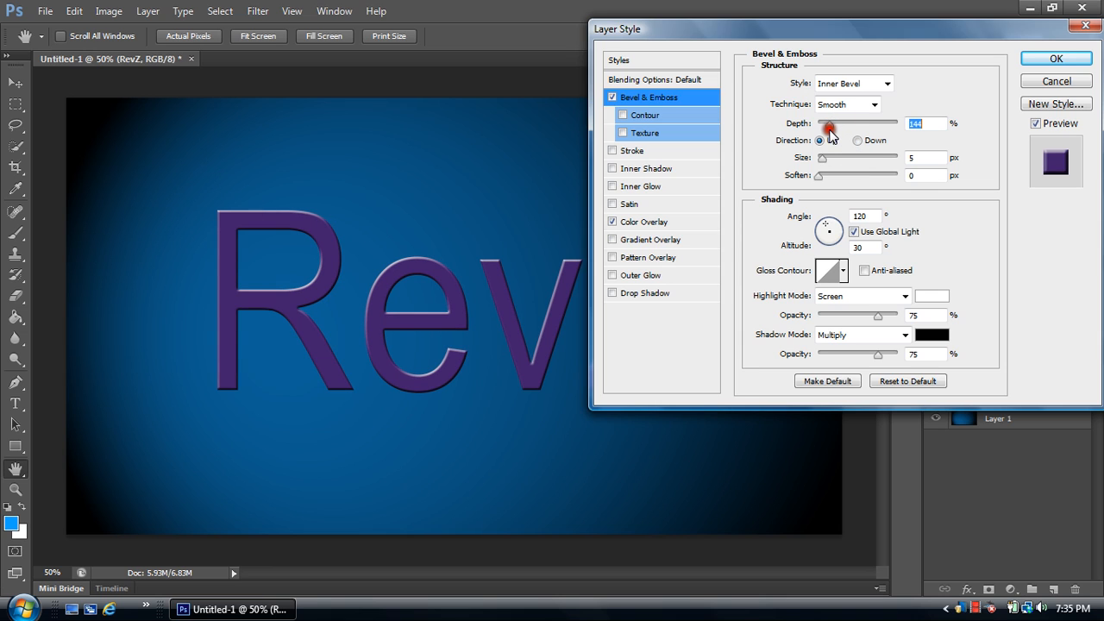
click(914, 123)
drag(912, 124, 912, 125)
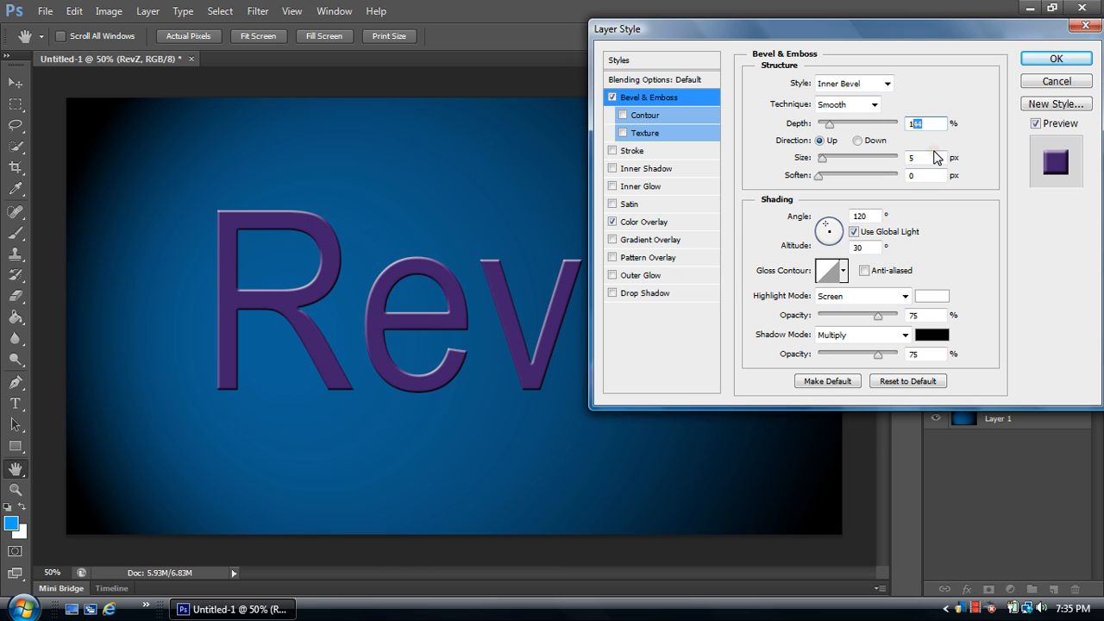
text(50)
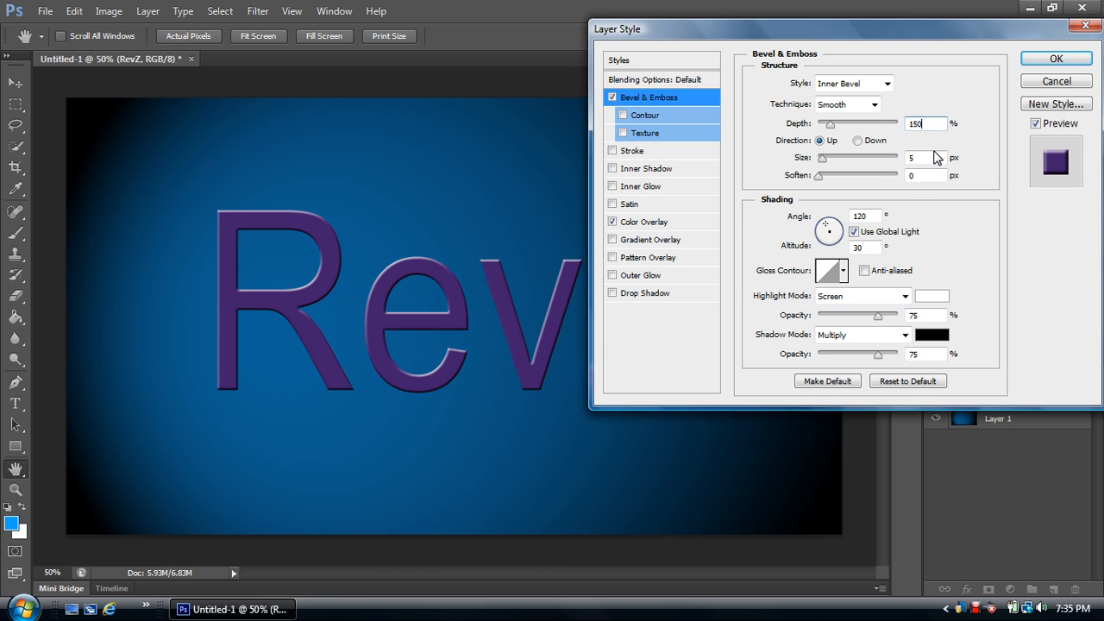
- Set the bevel's direction to Up, its size to 12 px and its soften value to 0 px
click(858, 140)
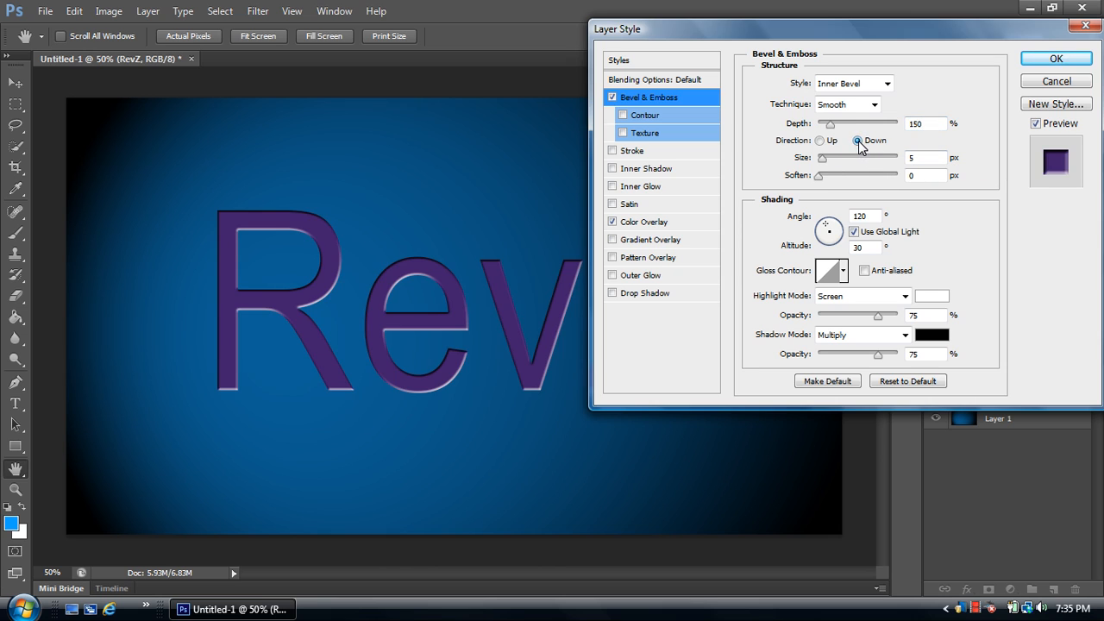
click(819, 141)
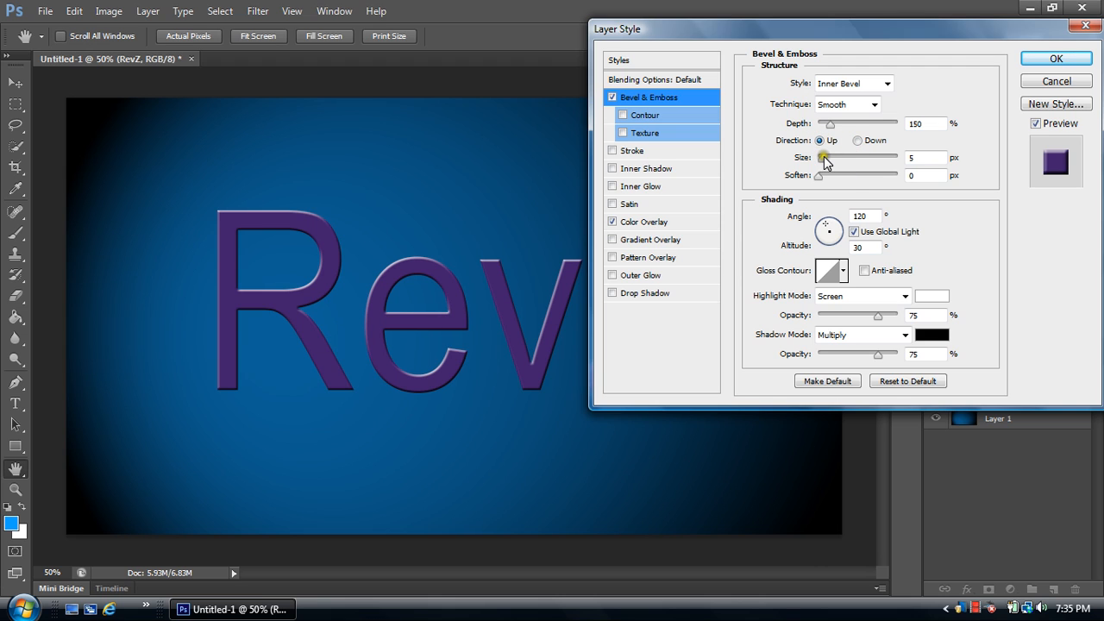
drag(823, 160, 828, 163)
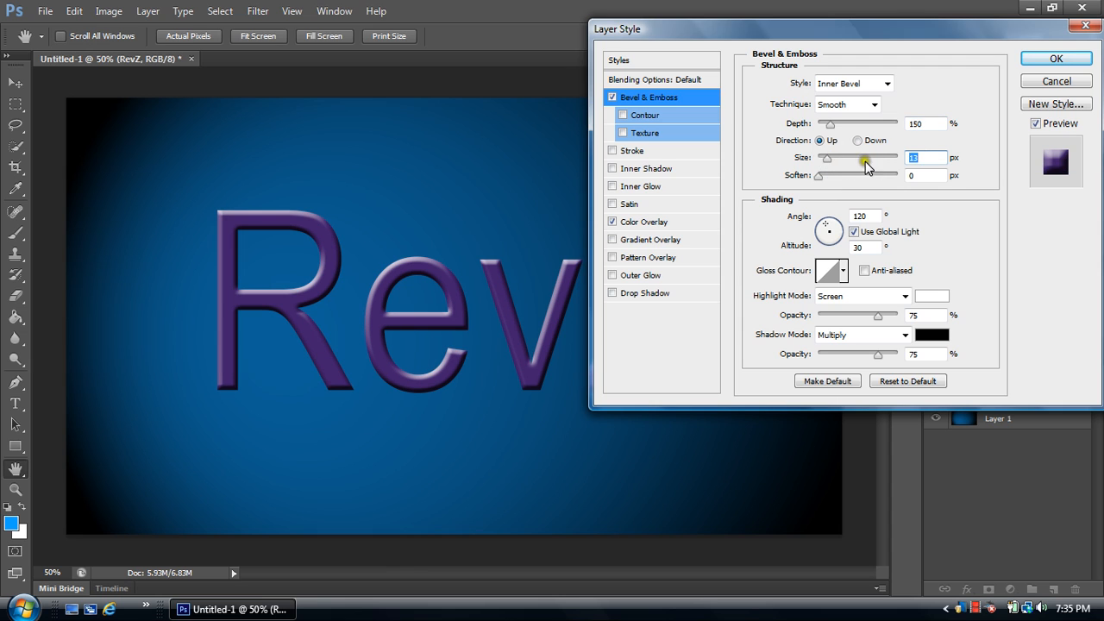
click(912, 159)
key(BackSpace)
text(2)
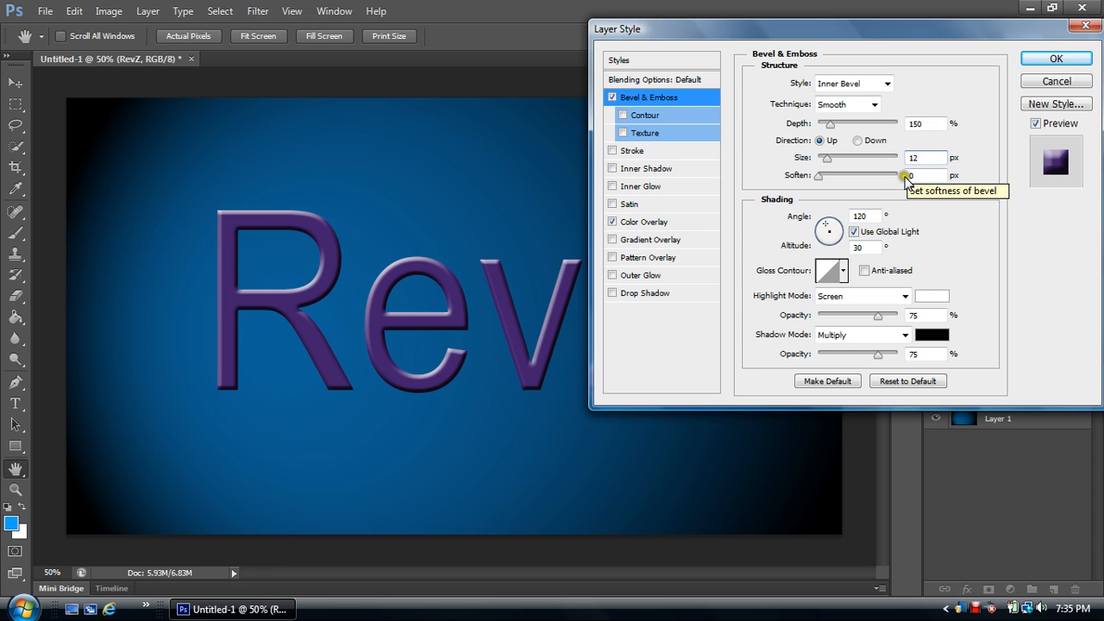
click(836, 174)
drag(836, 179, 781, 183)
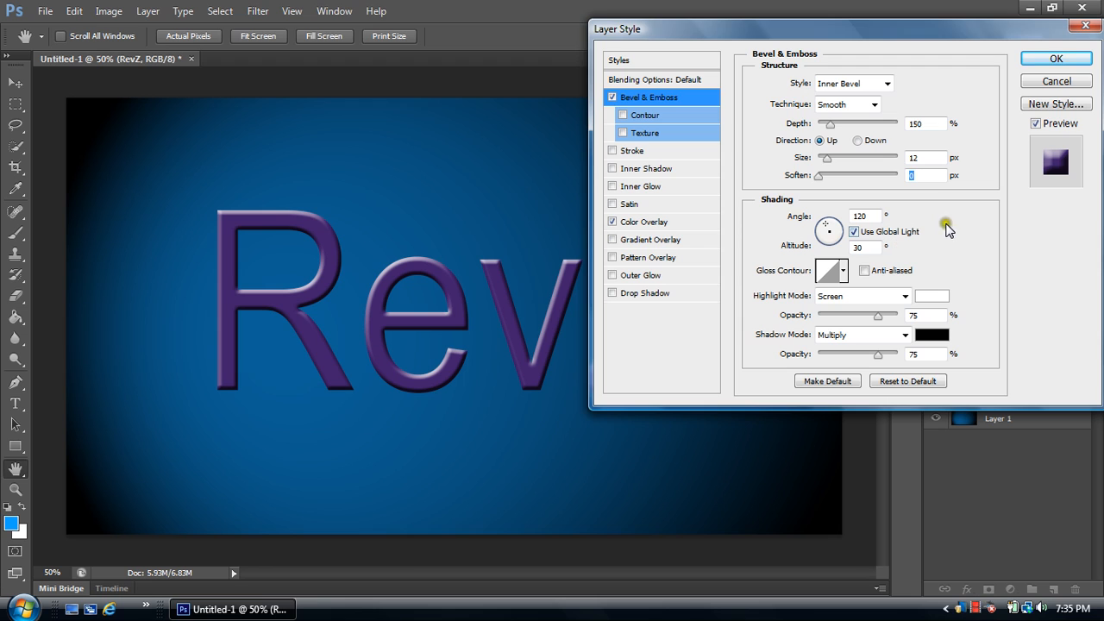
- Set the bevel's gloss contour to the narrow single-peak preset in the second row and make it anti-aliased
click(844, 270)
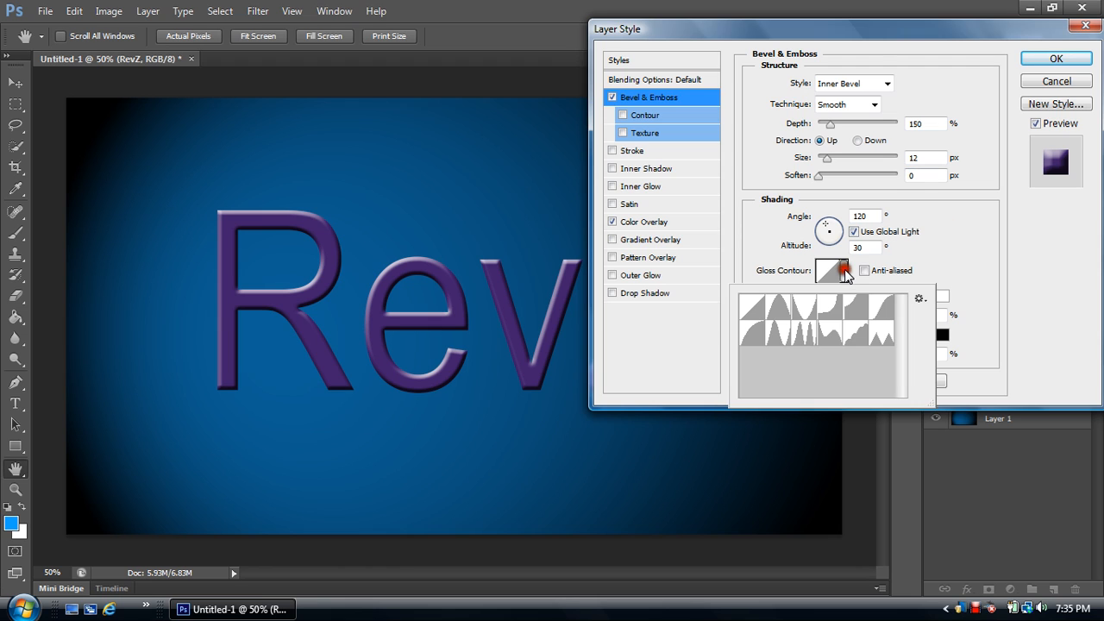
click(778, 333)
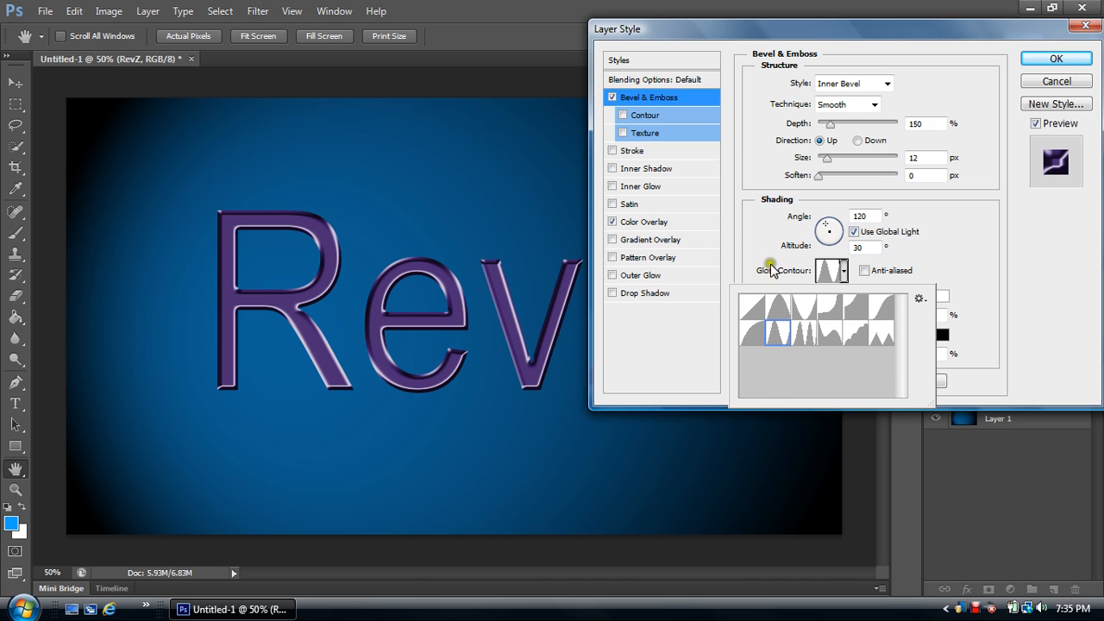
click(843, 275)
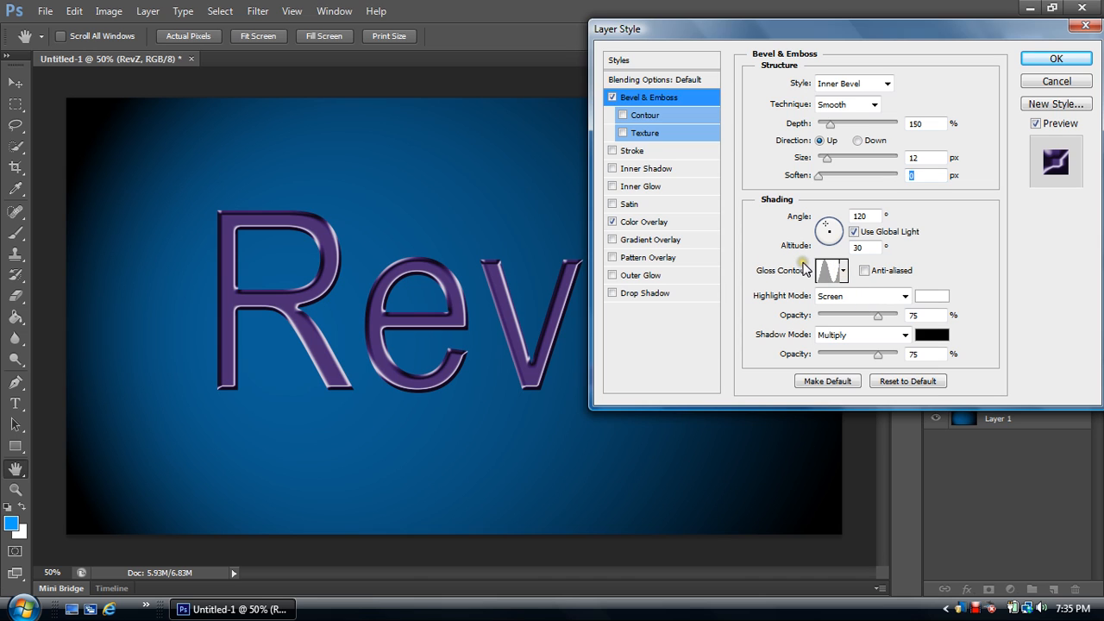
click(754, 247)
click(752, 242)
click(752, 231)
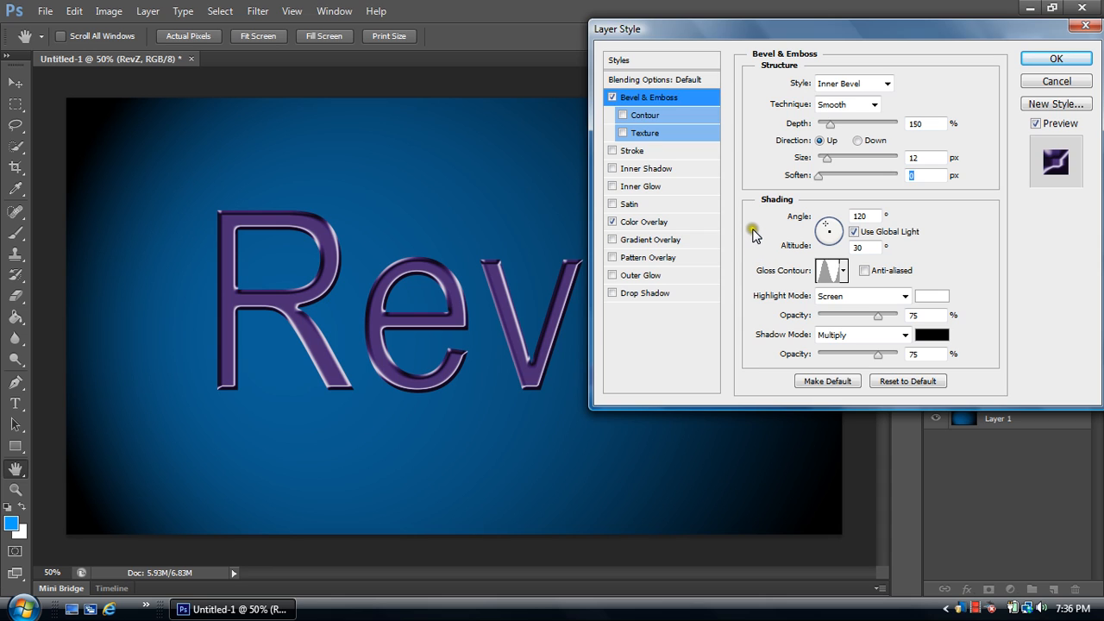
click(864, 271)
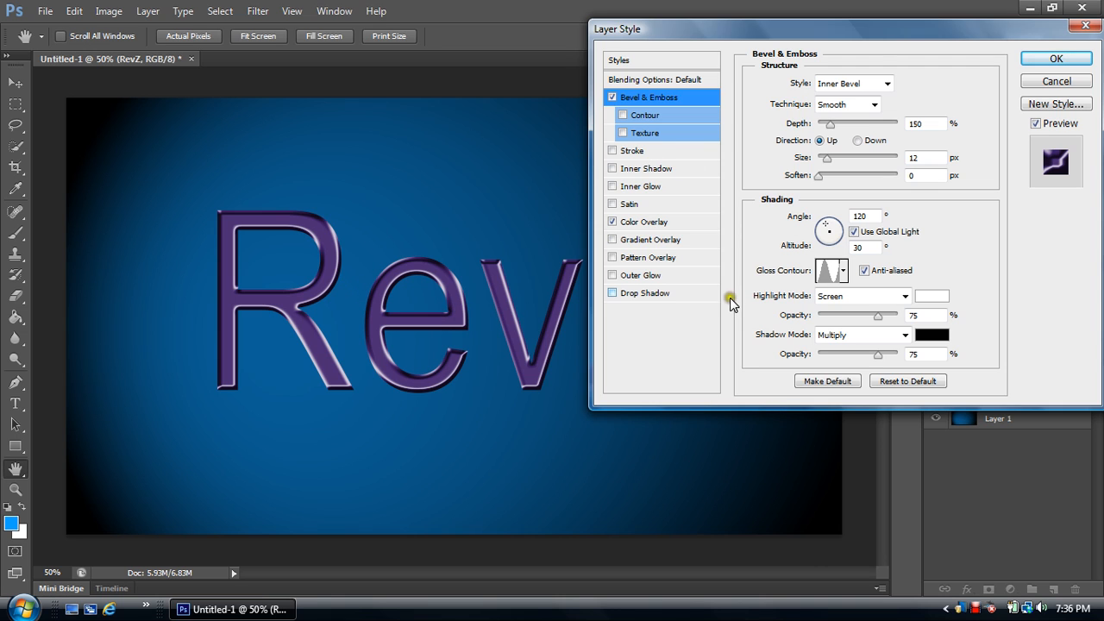
- Add a black outside Stroke of 7 px to the RevZ text
click(636, 150)
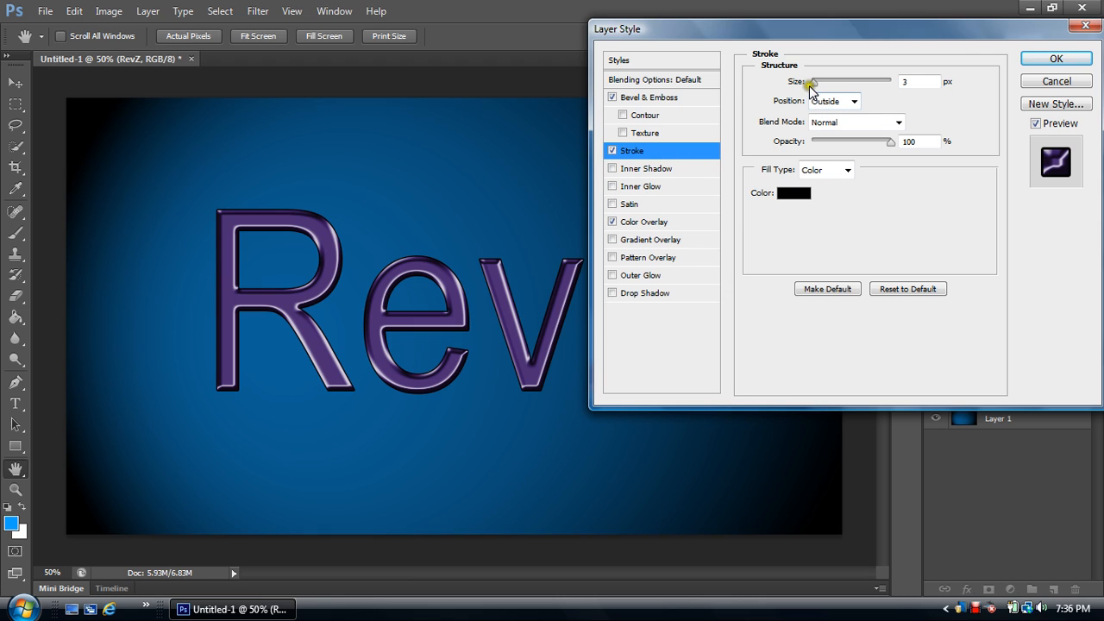
drag(815, 86, 818, 88)
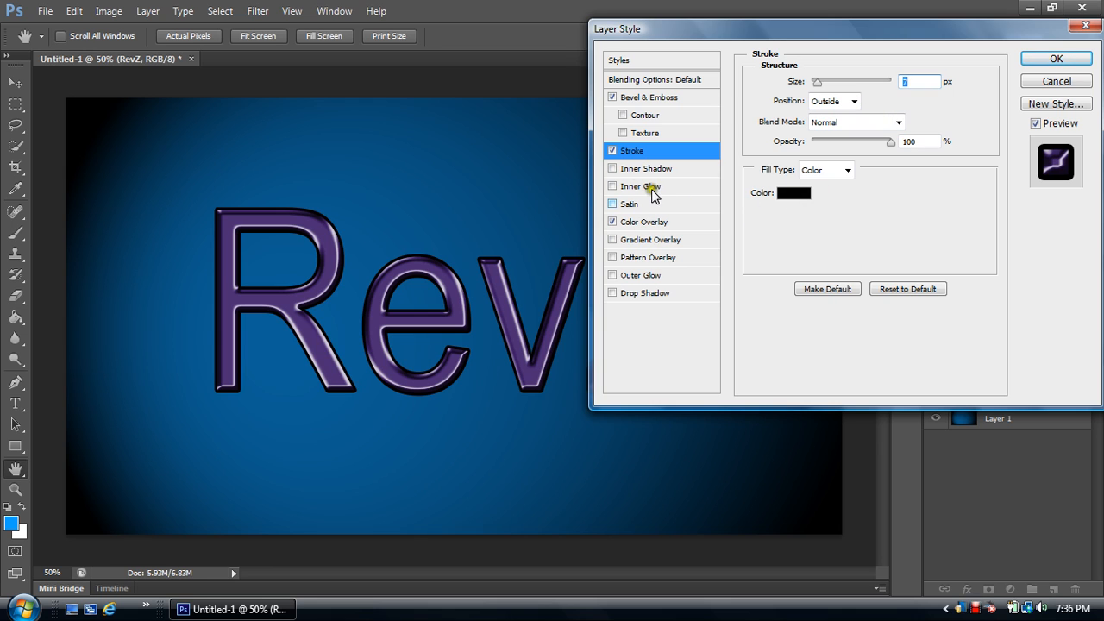
- Enable a Drop Shadow on the RevZ text and set its opacity to 100%
click(627, 294)
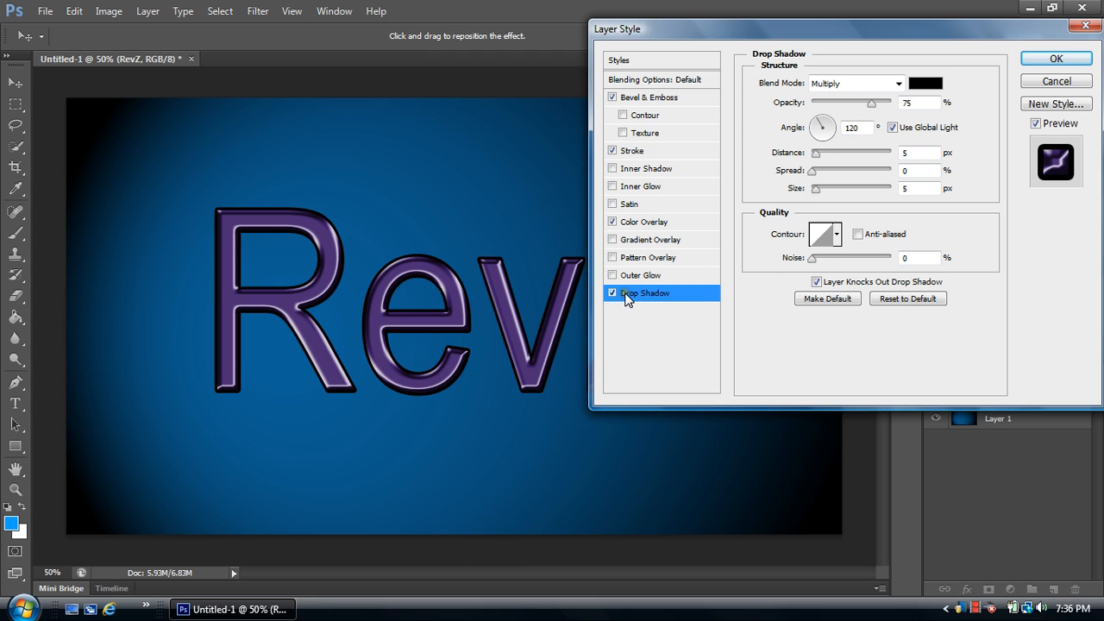
click(832, 244)
click(767, 192)
drag(852, 113, 897, 121)
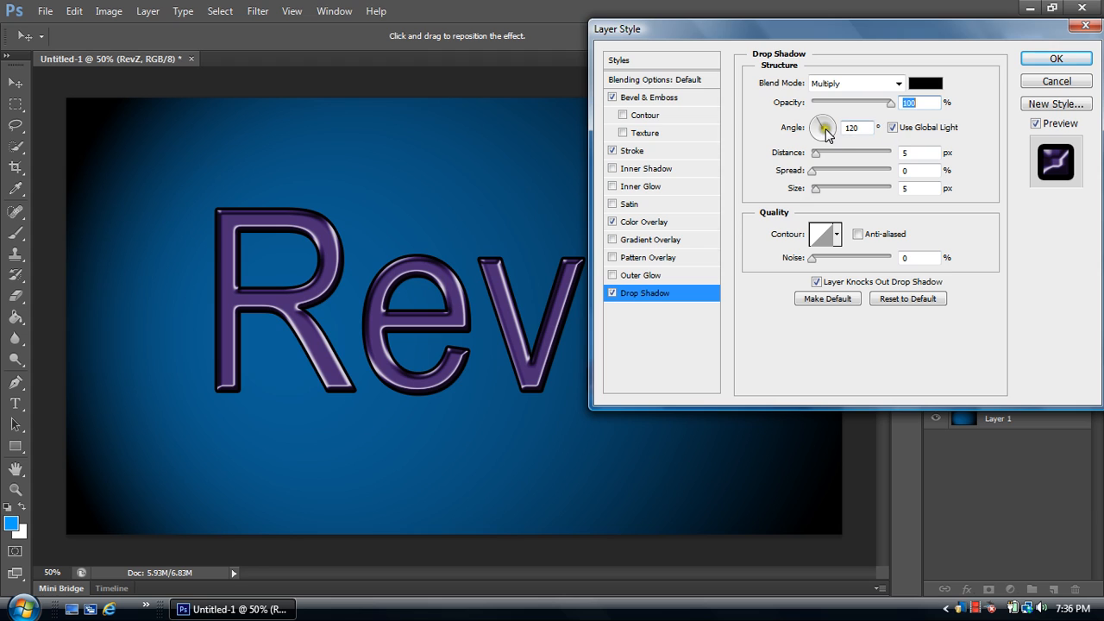
- Set the drop shadow's distance to 22 px, with spread at 0% and size at 0 px
drag(816, 152, 801, 193)
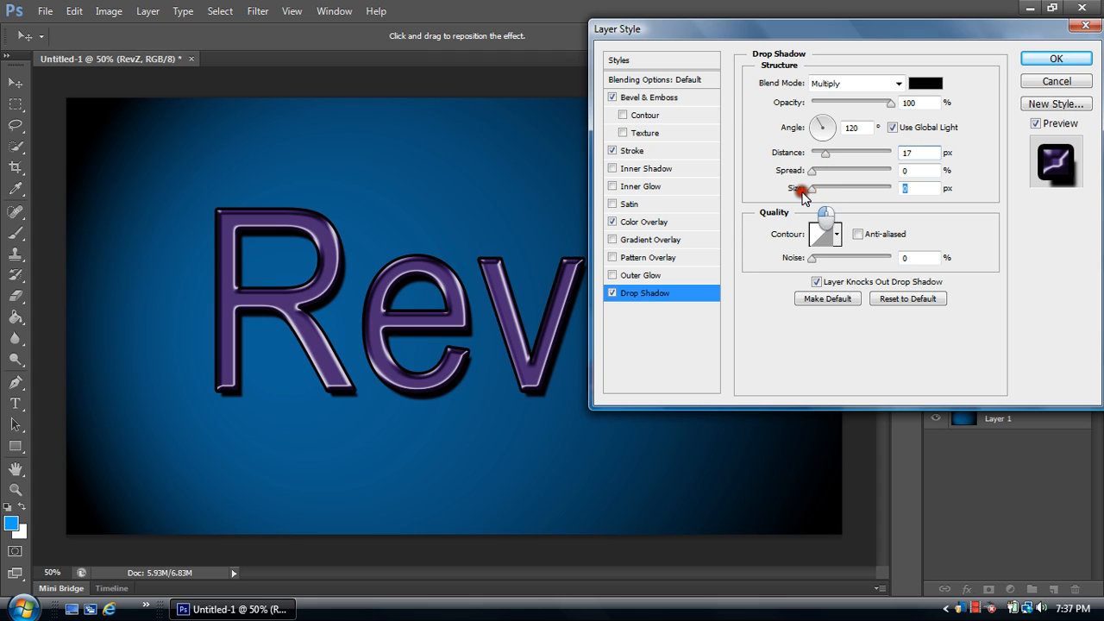
drag(825, 157, 831, 165)
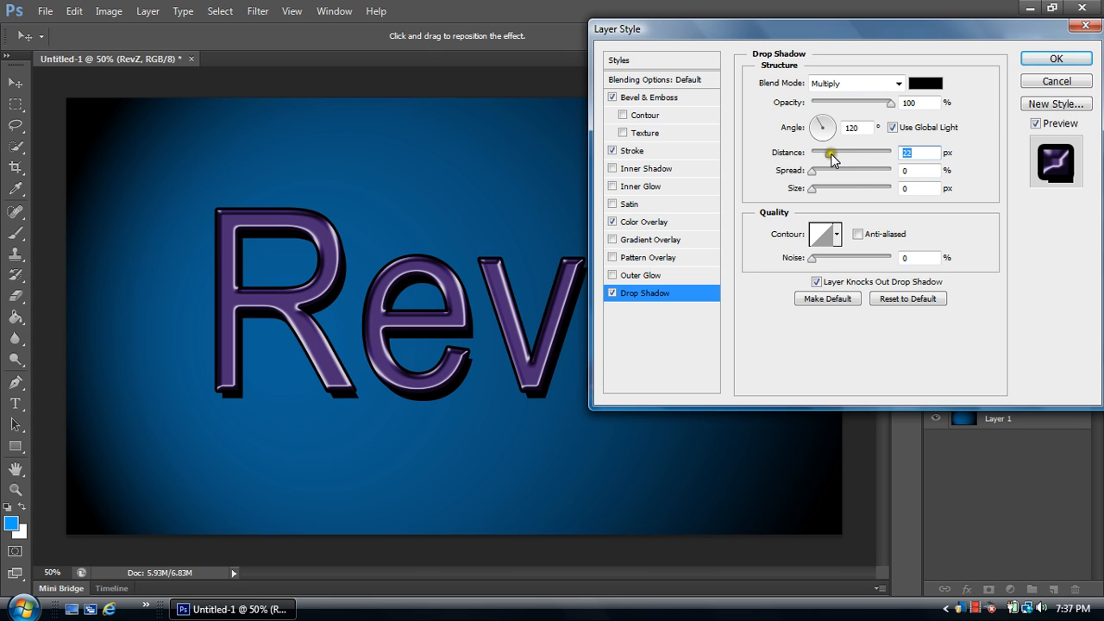
drag(830, 154, 830, 158)
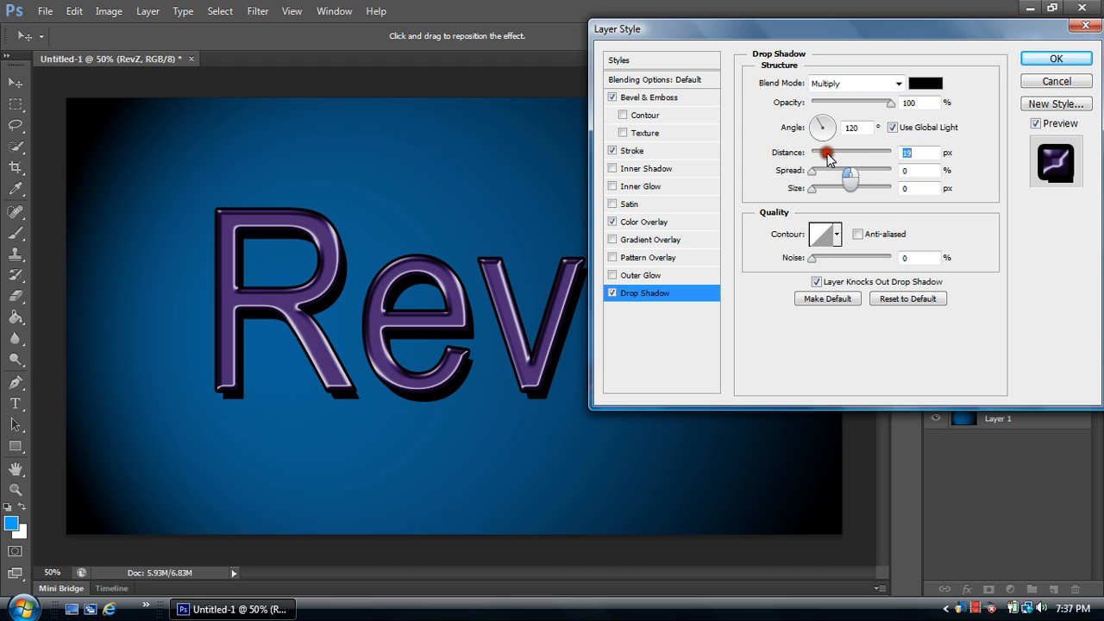
drag(827, 157, 828, 160)
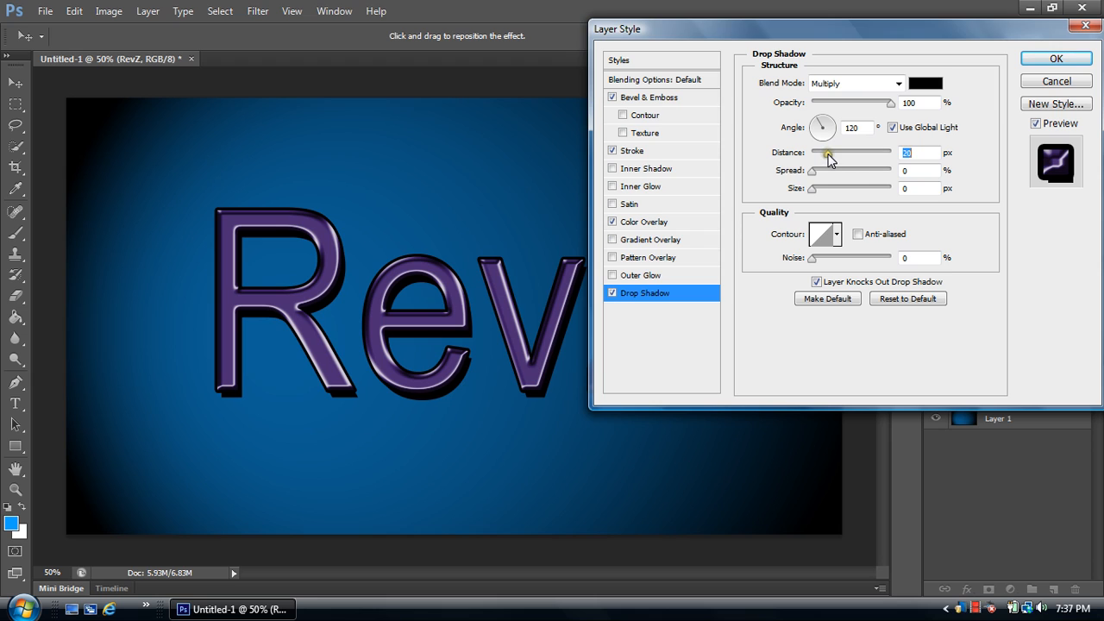
click(828, 159)
drag(827, 160, 828, 164)
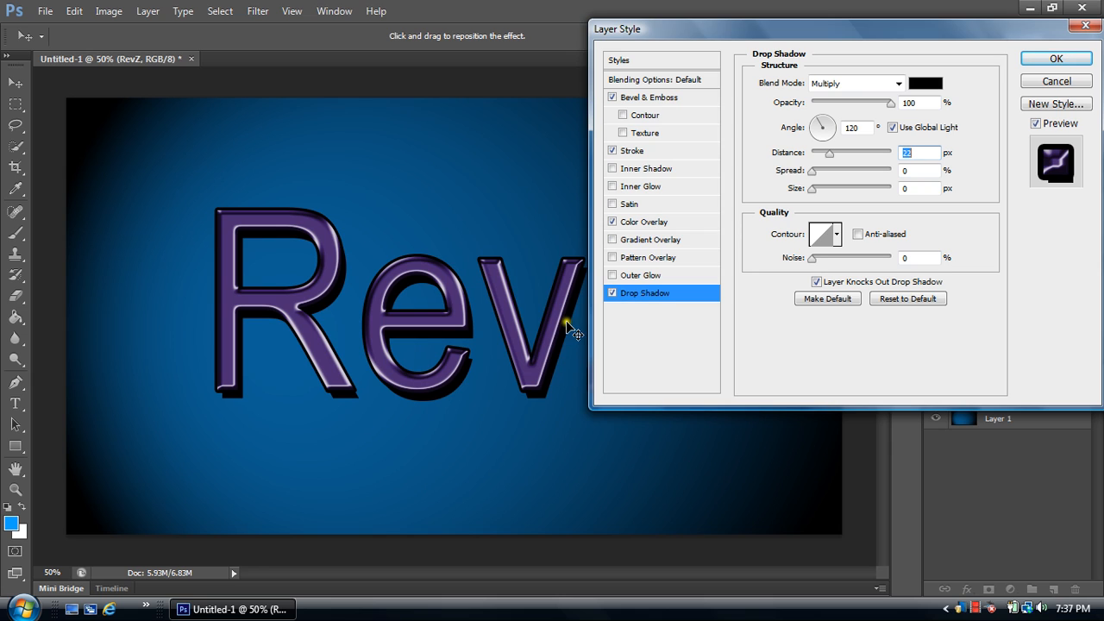
drag(811, 174, 789, 181)
click(843, 173)
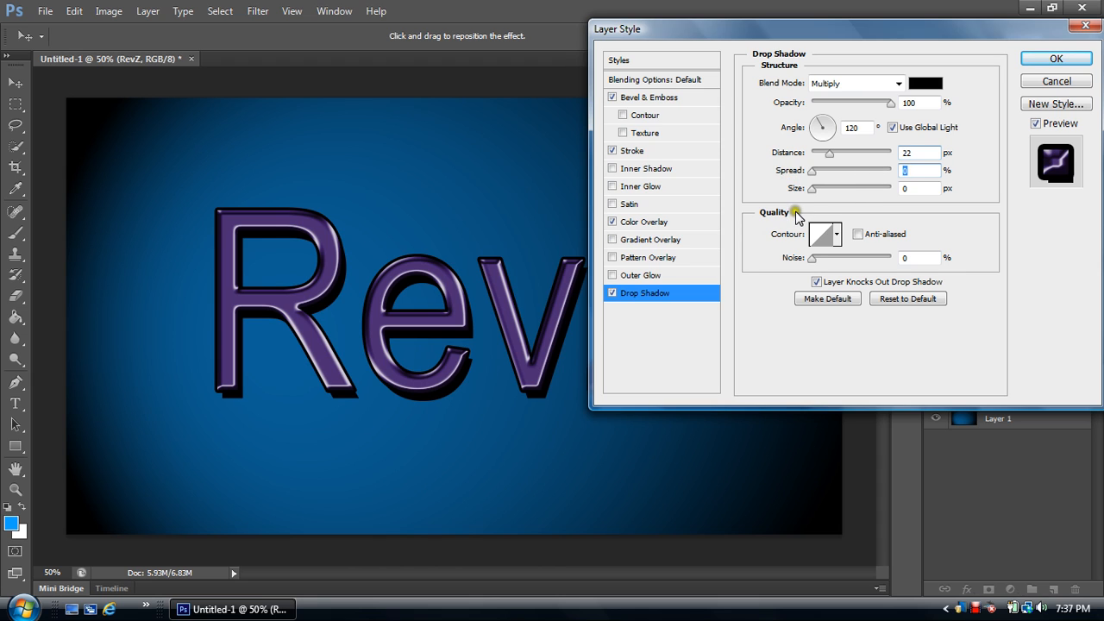
click(812, 191)
drag(814, 194, 782, 190)
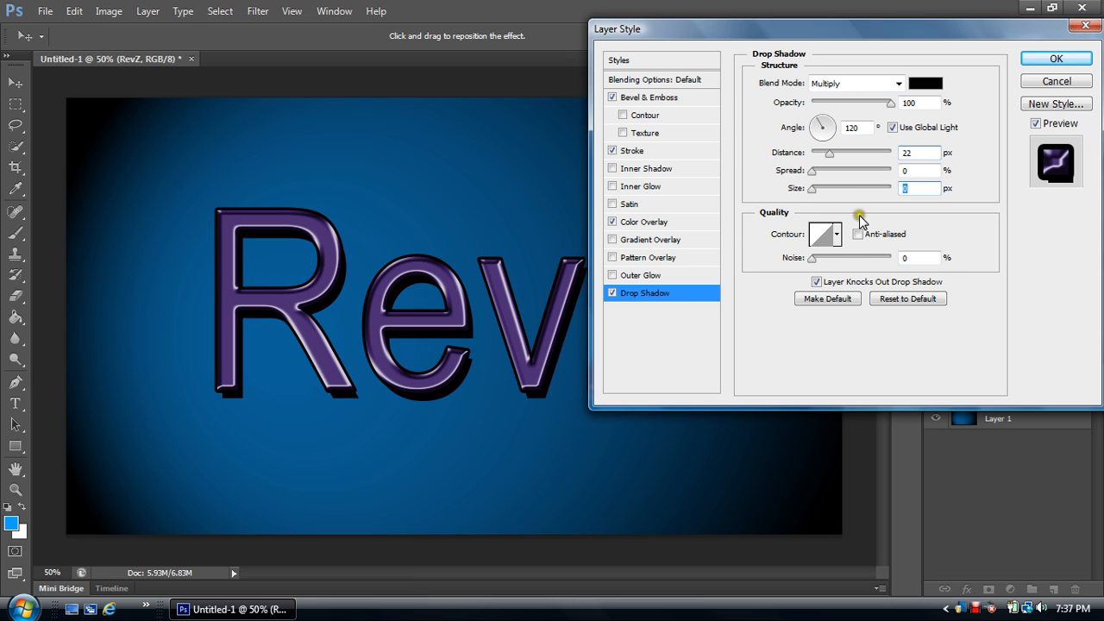
- Try other contour presets for the drop shadow, settle on the straight diagonal one and make it anti-aliased
click(836, 235)
click(835, 236)
click(836, 242)
click(773, 300)
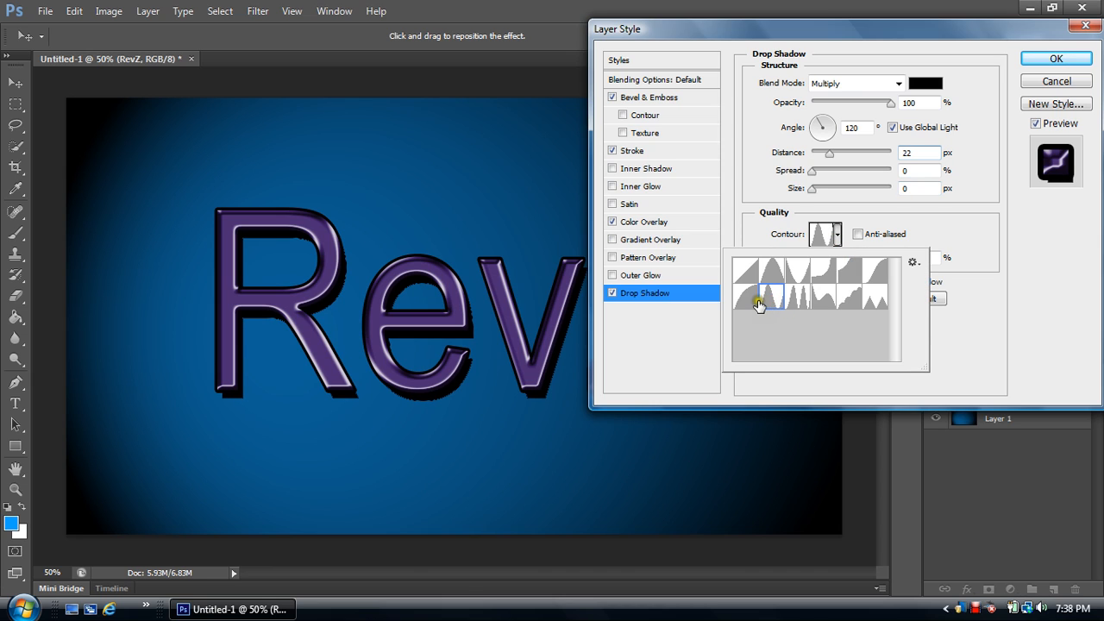
click(751, 300)
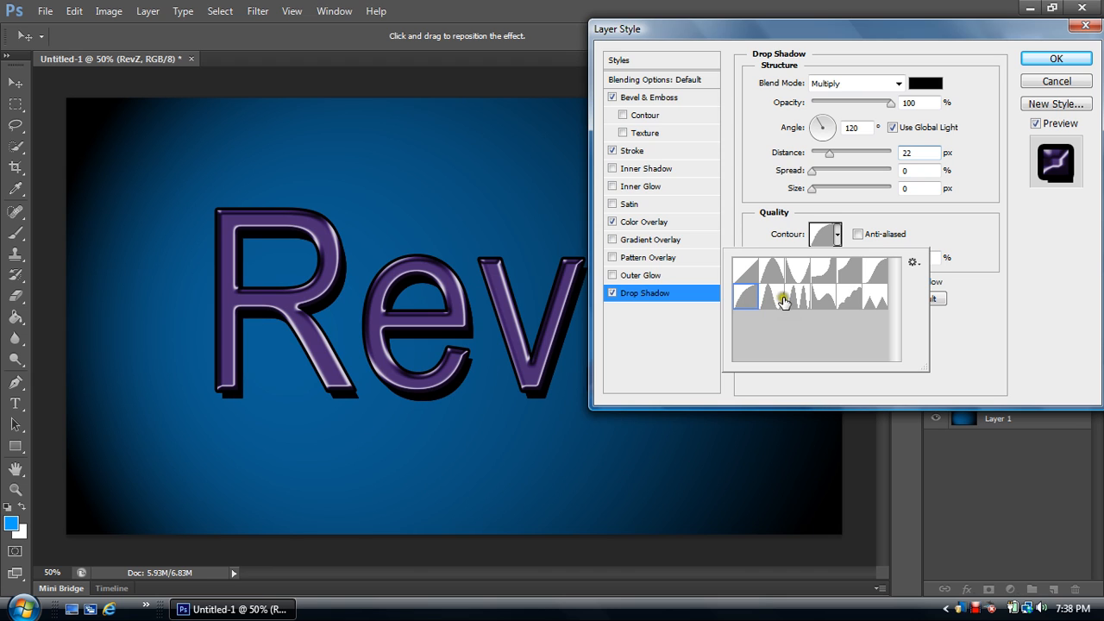
click(747, 271)
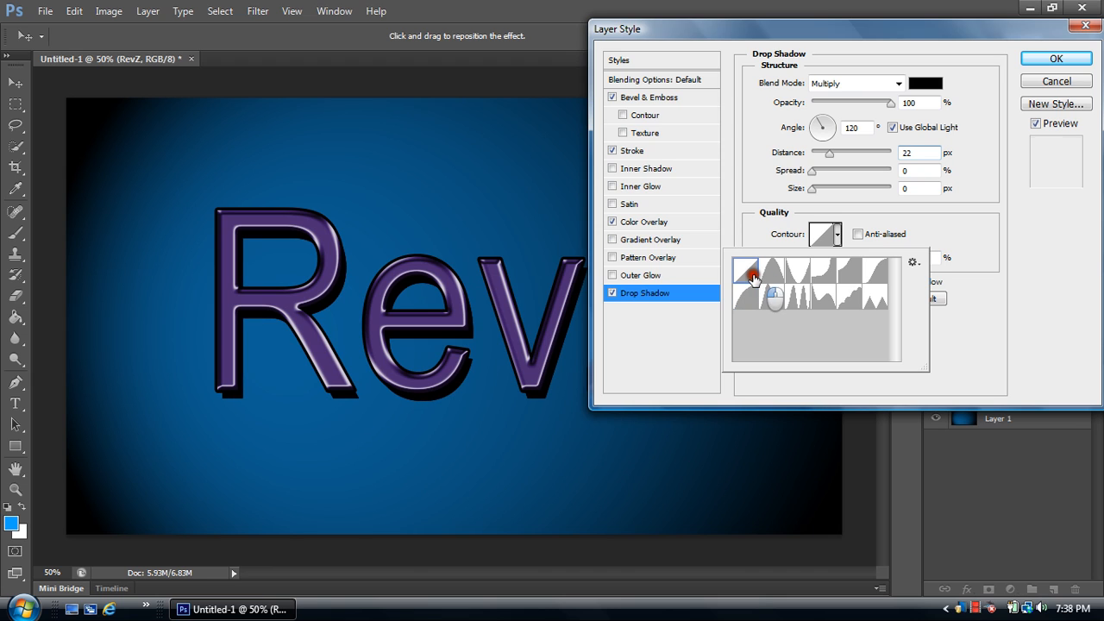
click(835, 242)
click(857, 234)
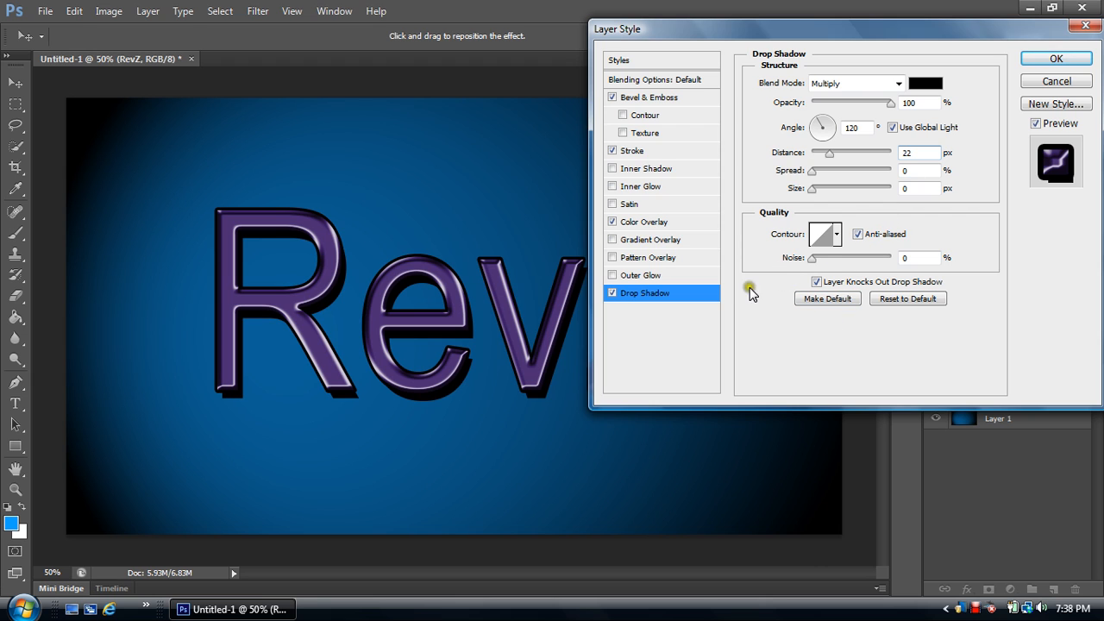
- Apply the layer style to the RevZ text and compare the text with its effects hidden and shown
click(1051, 61)
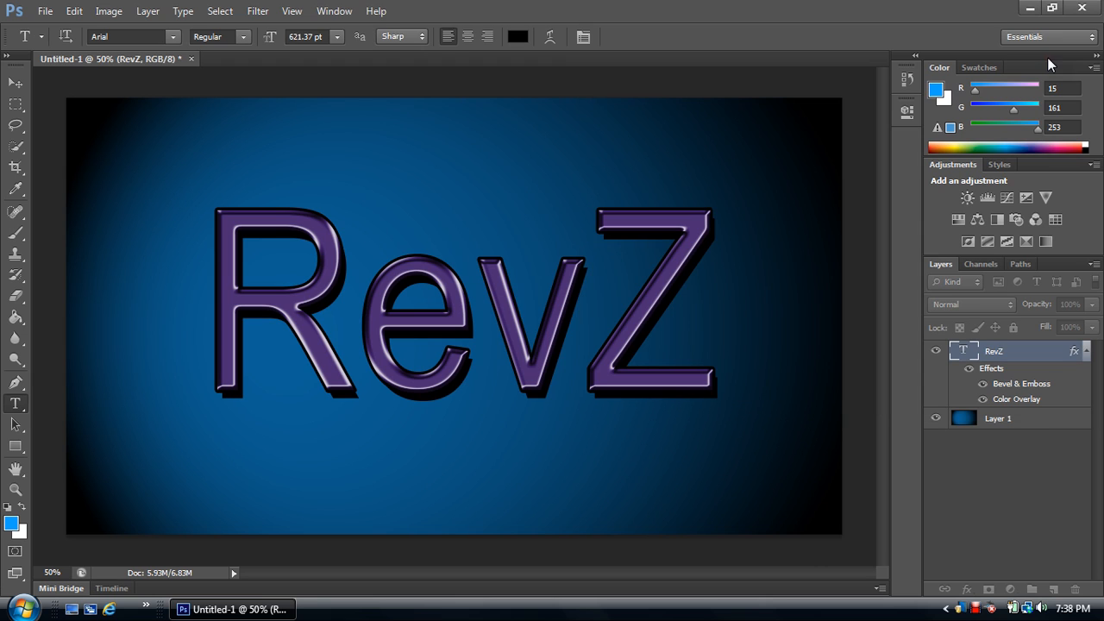
click(972, 371)
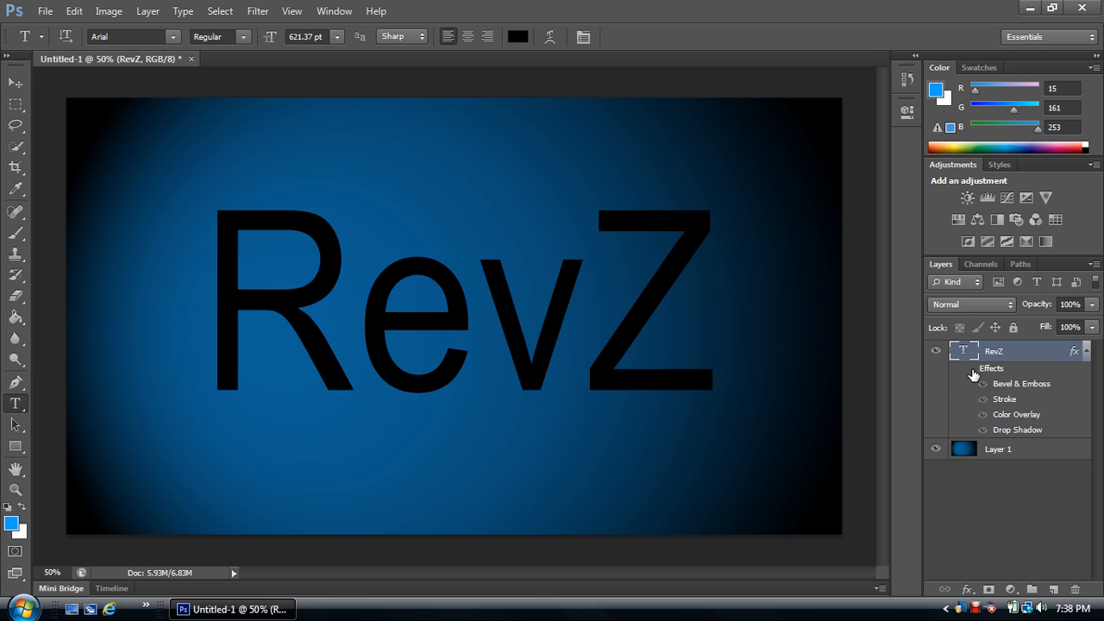
click(971, 370)
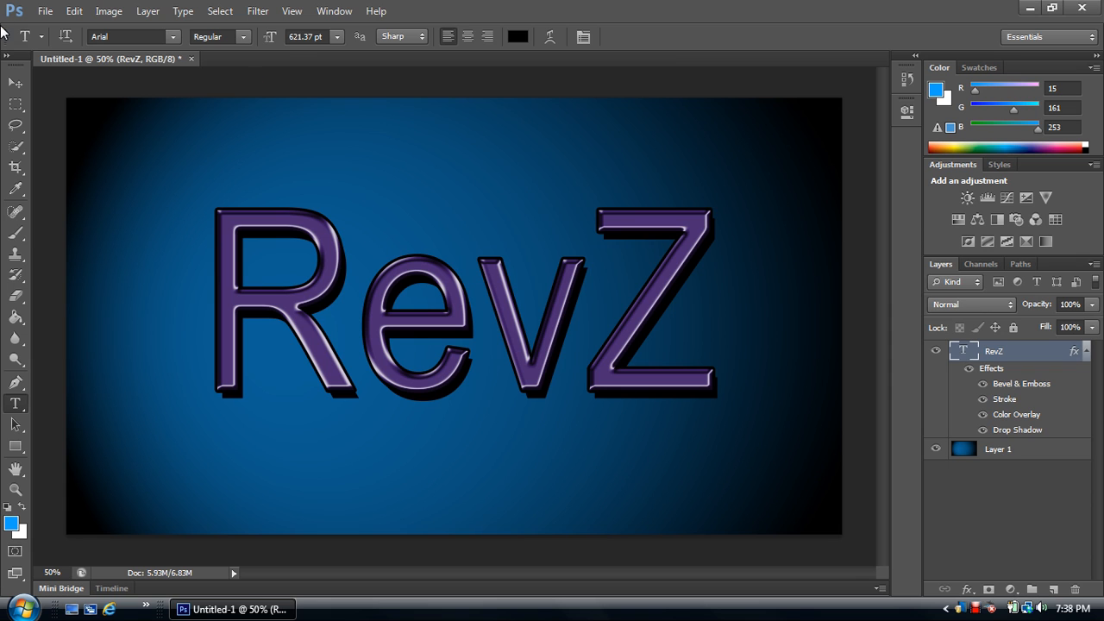
click(43, 12)
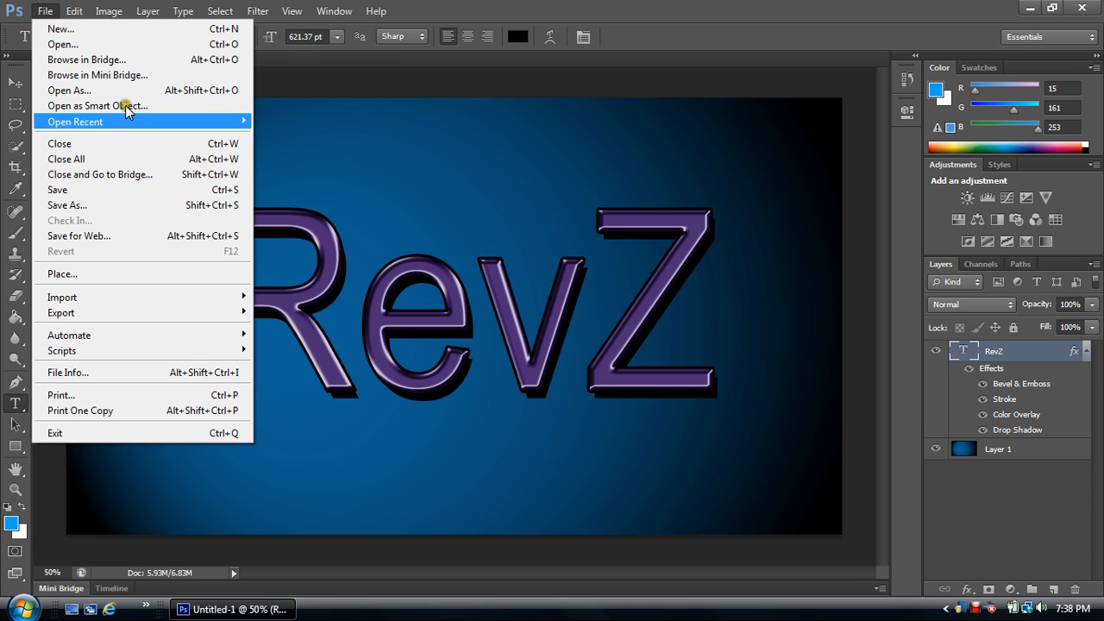
mouse_move(73, 10)
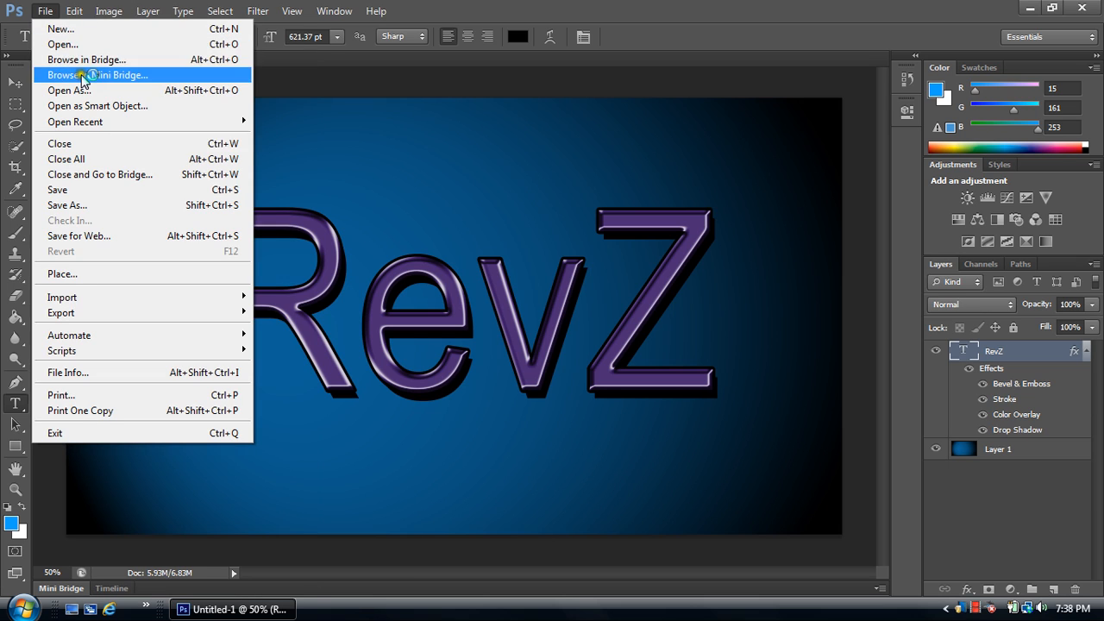
click(363, 77)
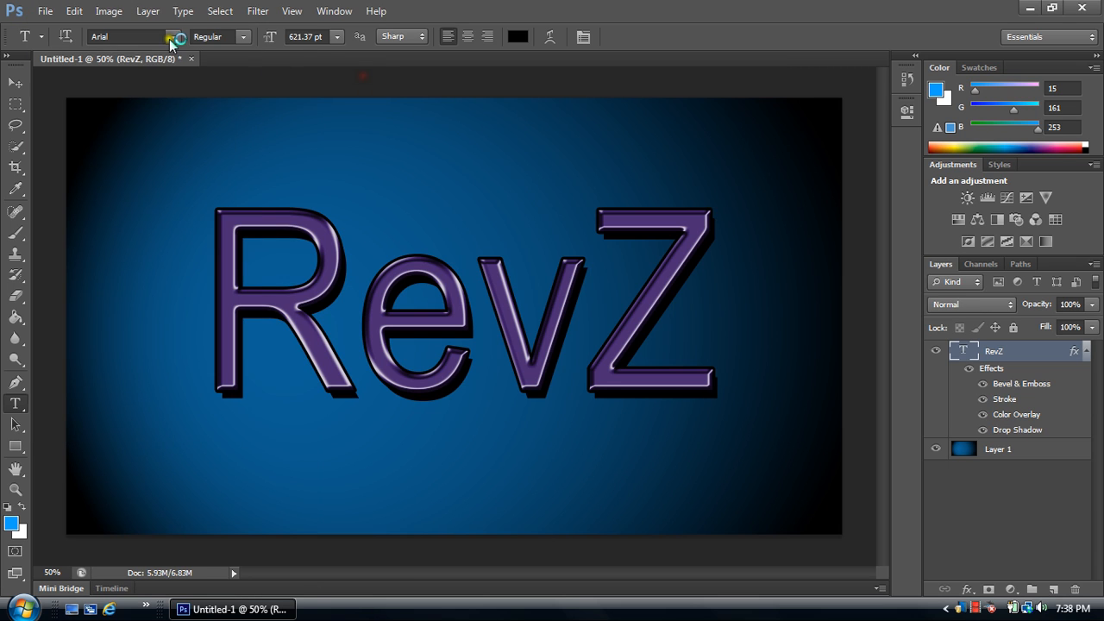
- Try the AVP font on the RevZ text, then change it to BD Bankwell and center the text horizontally on the canvas
click(170, 38)
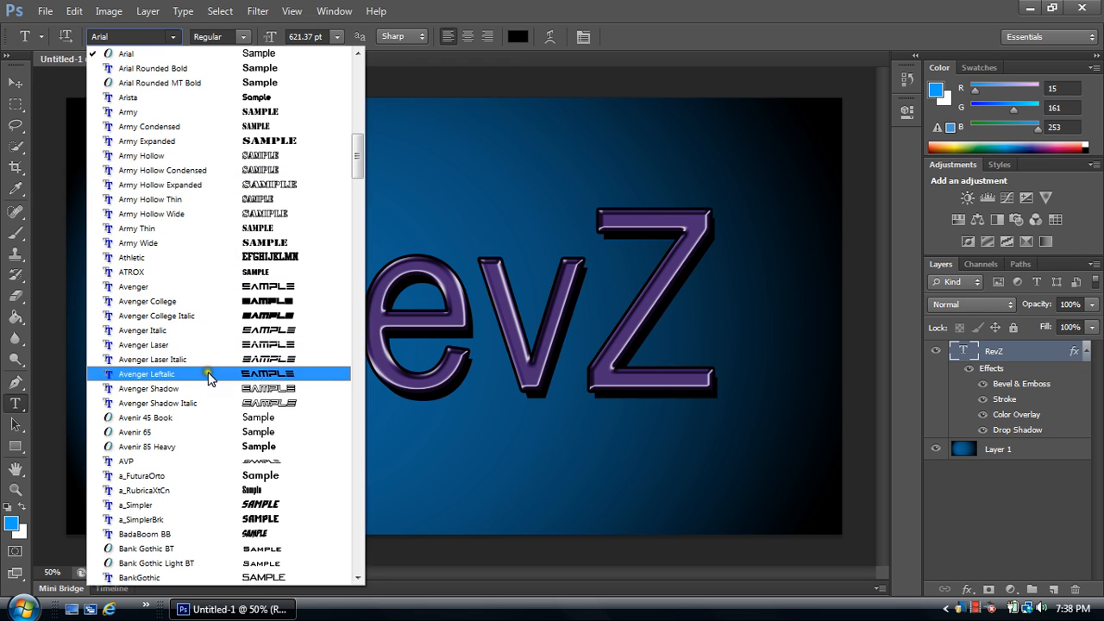
click(204, 470)
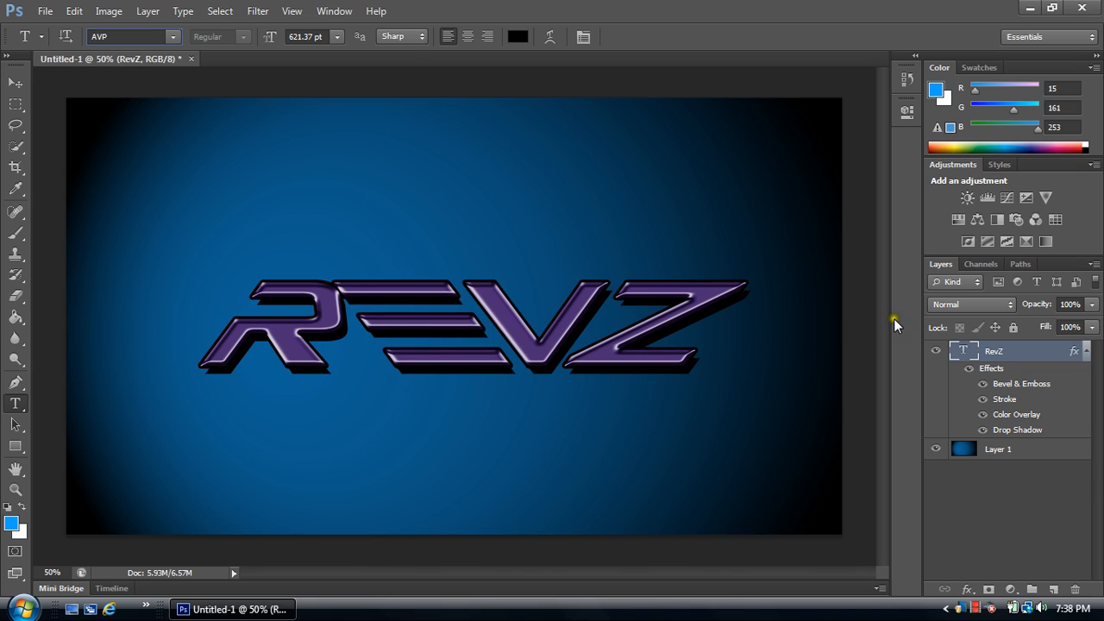
click(172, 37)
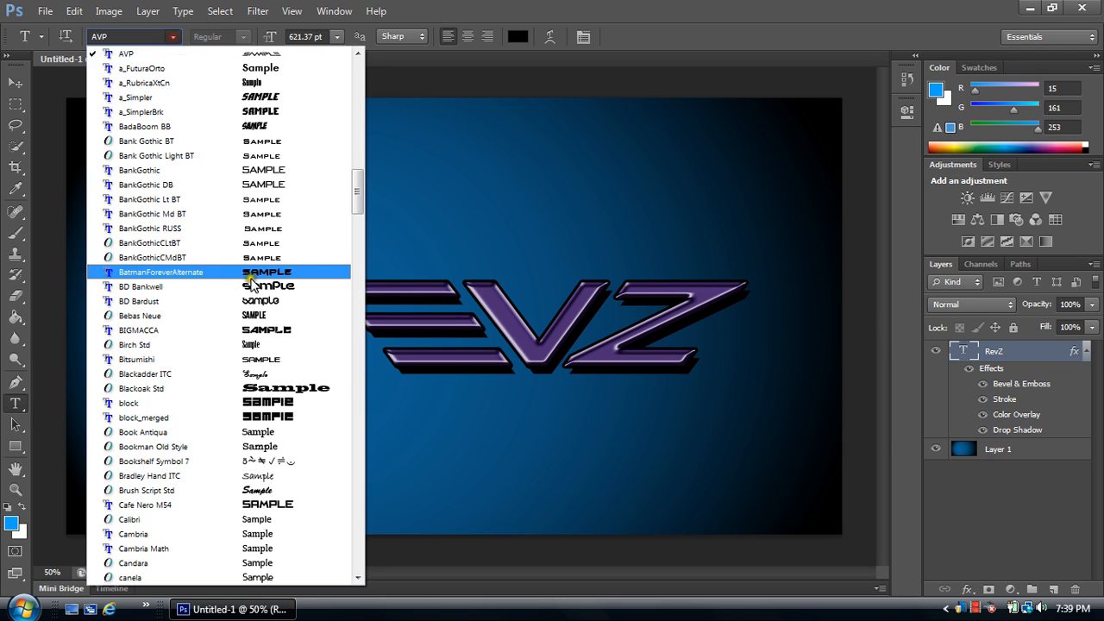
click(258, 289)
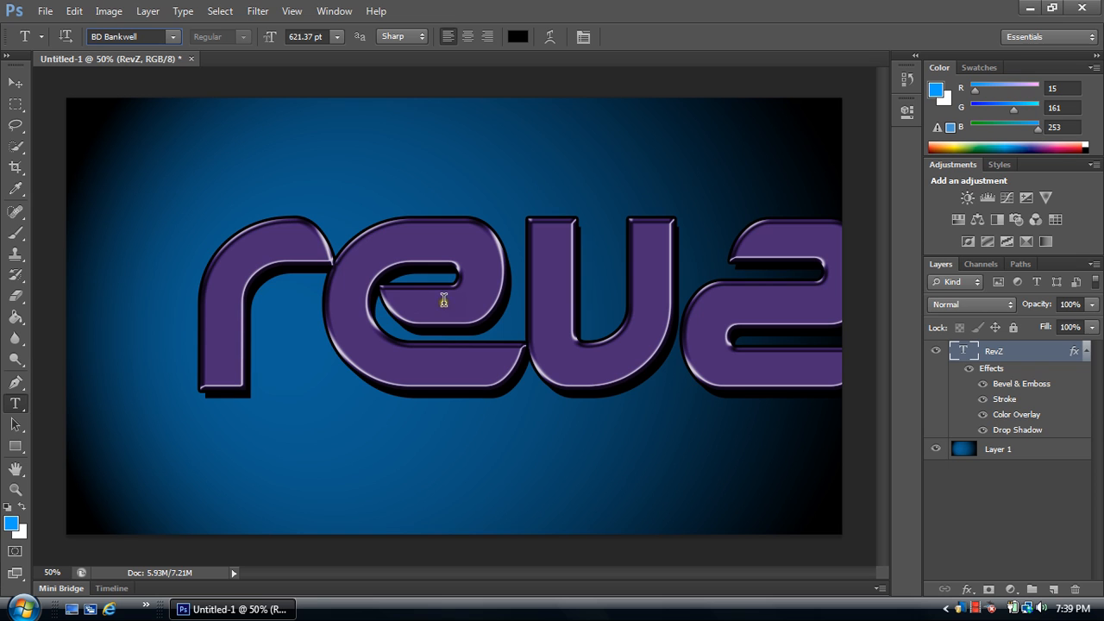
drag(480, 312, 419, 305)
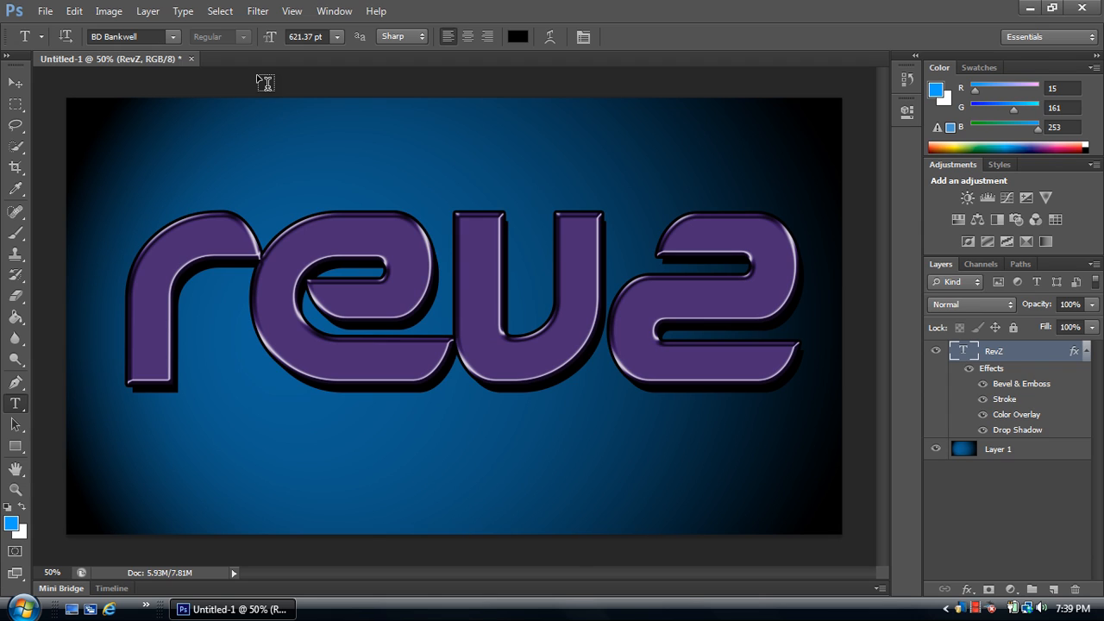
- Open the lens flare image flare_10.png from the Downloads folder
click(45, 10)
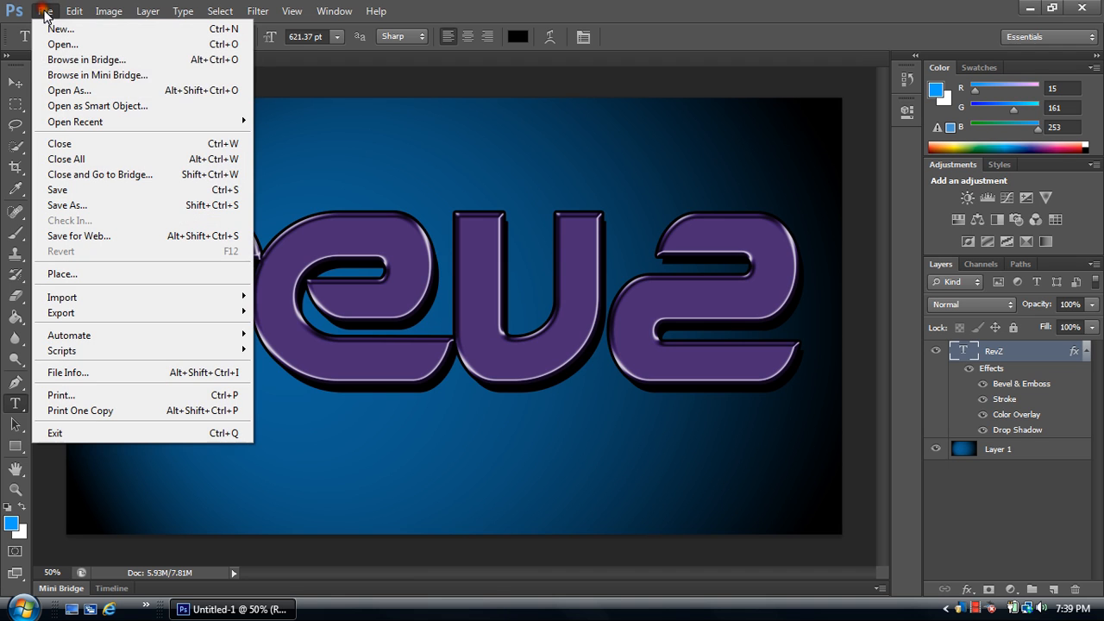
click(139, 45)
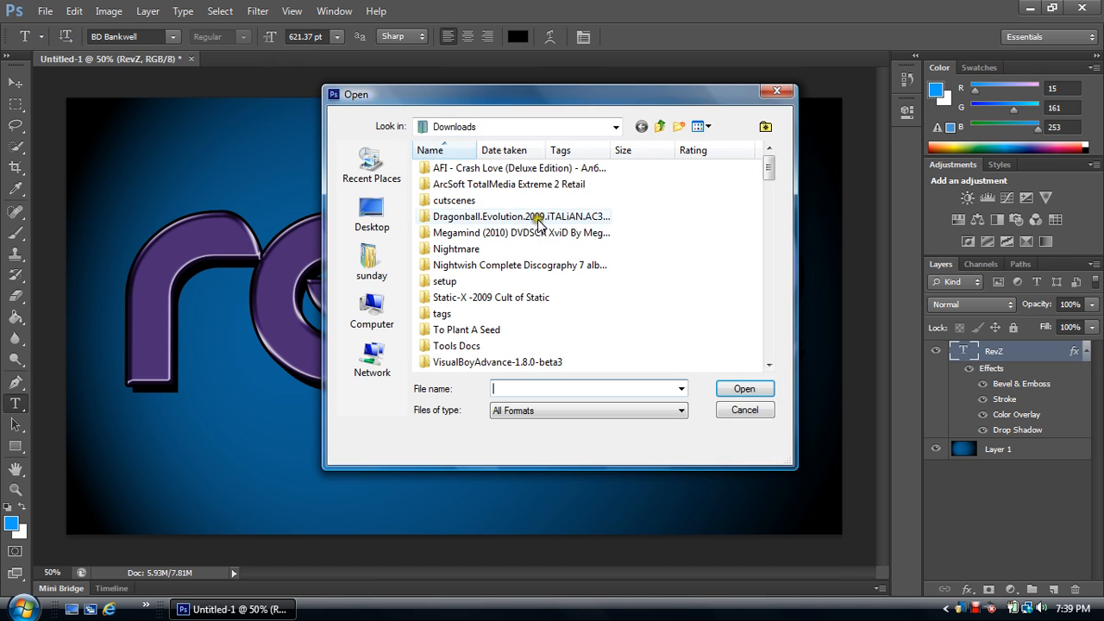
click(388, 156)
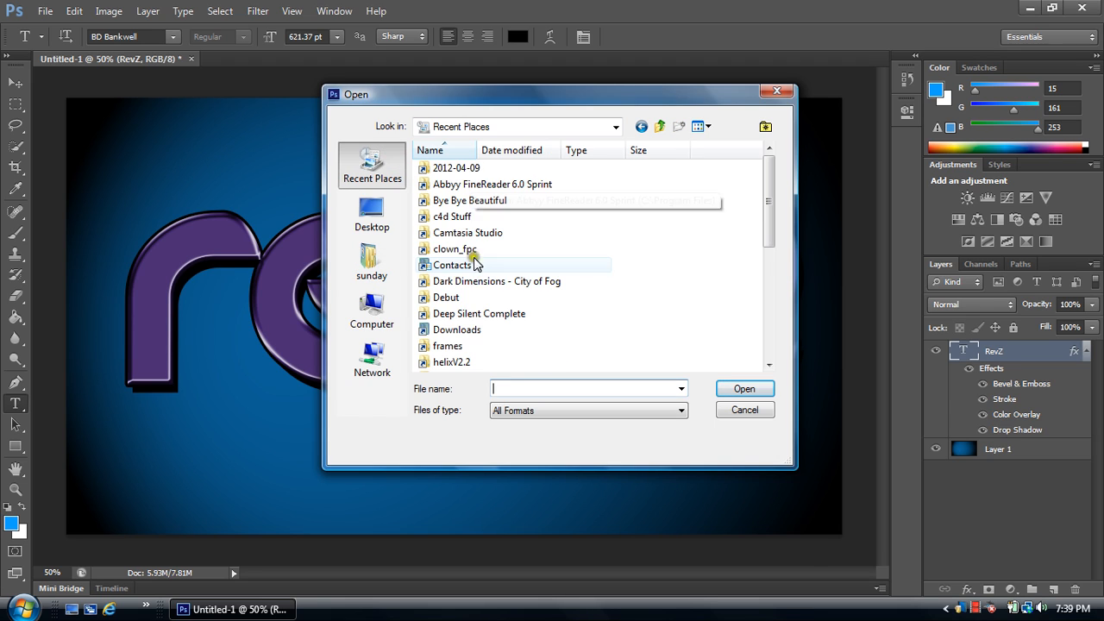
click(469, 331)
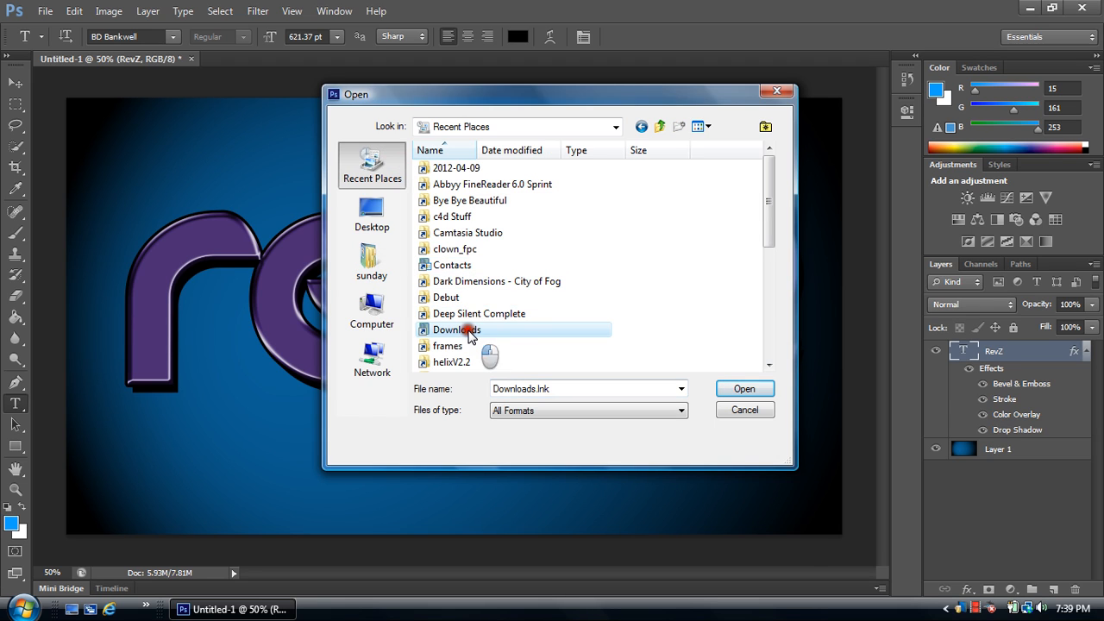
double_click(470, 334)
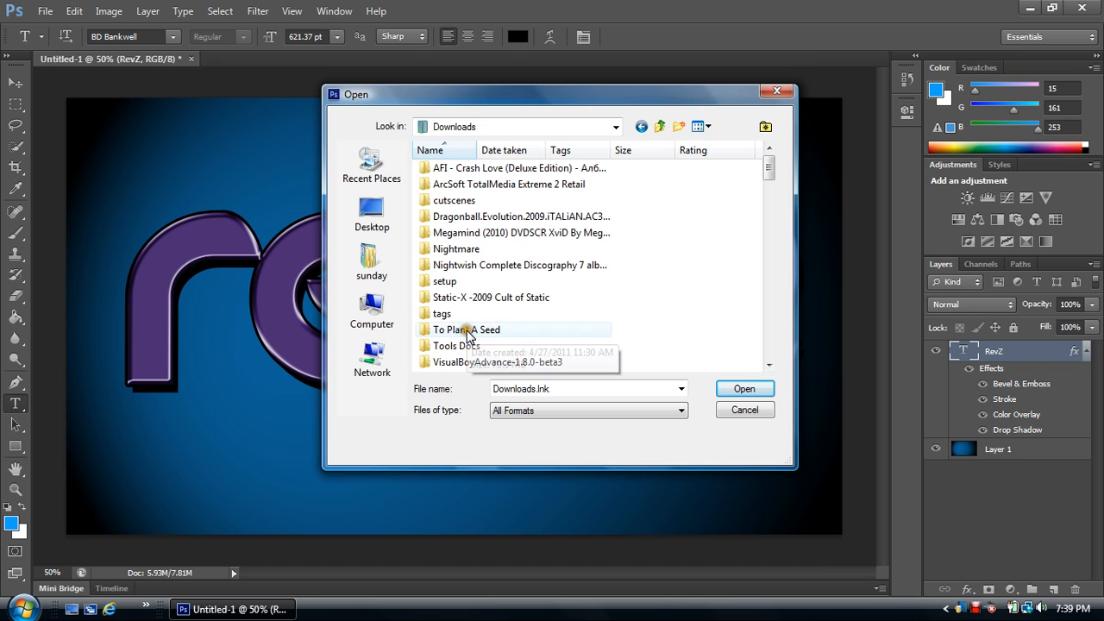
scroll(771, 185, down, 1)
drag(772, 184, 776, 319)
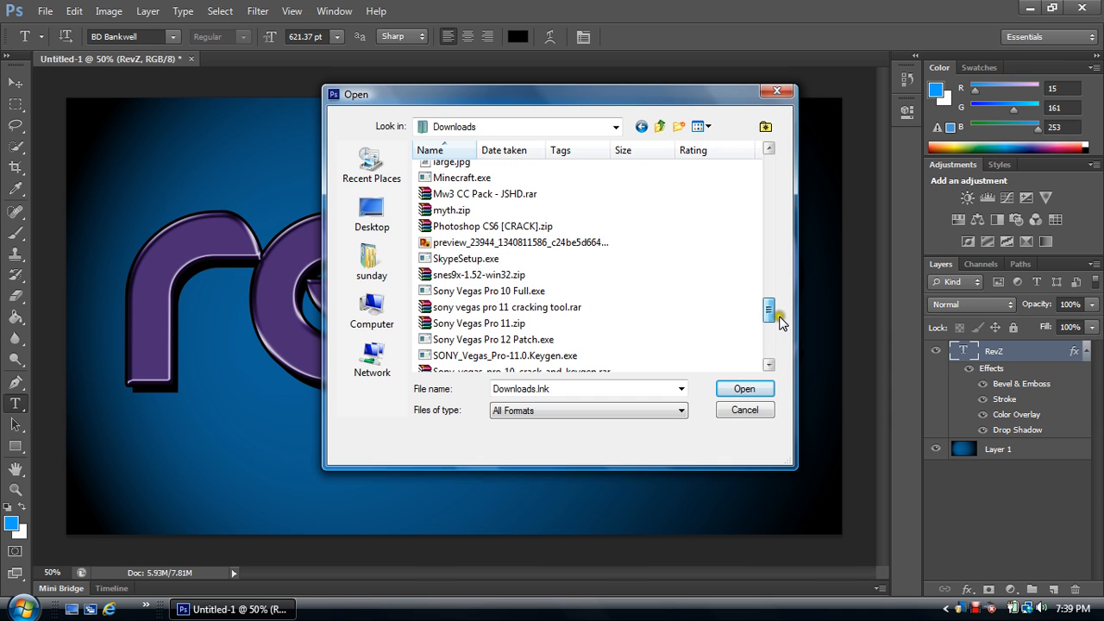
click(586, 244)
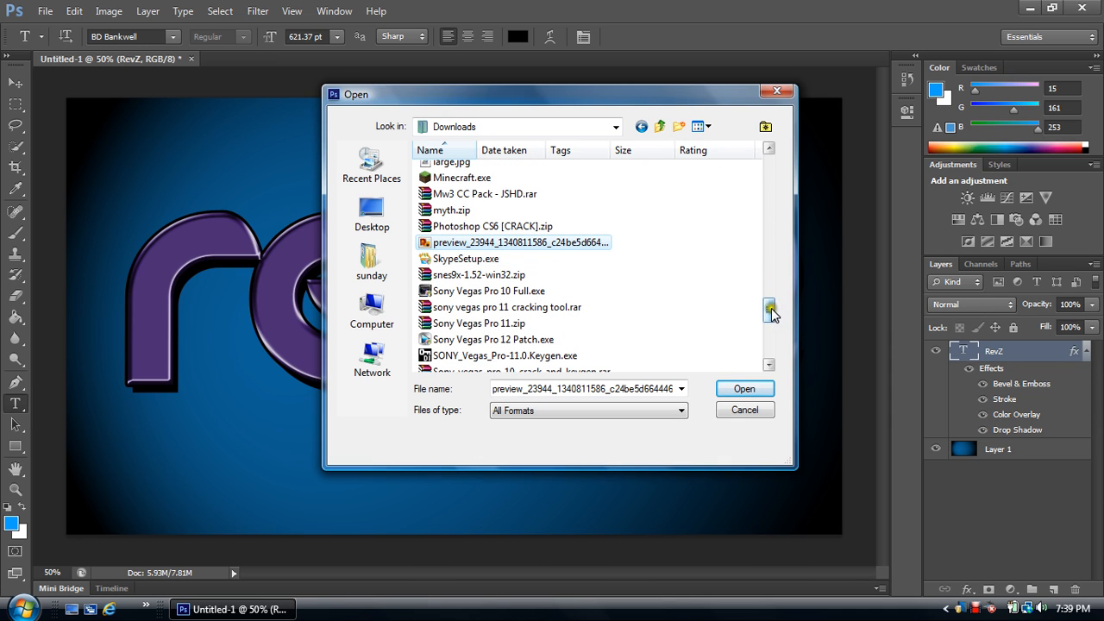
mouse_move(771, 305)
mouse_down()
mouse_move(771, 330)
mouse_move(778, 291)
mouse_up()
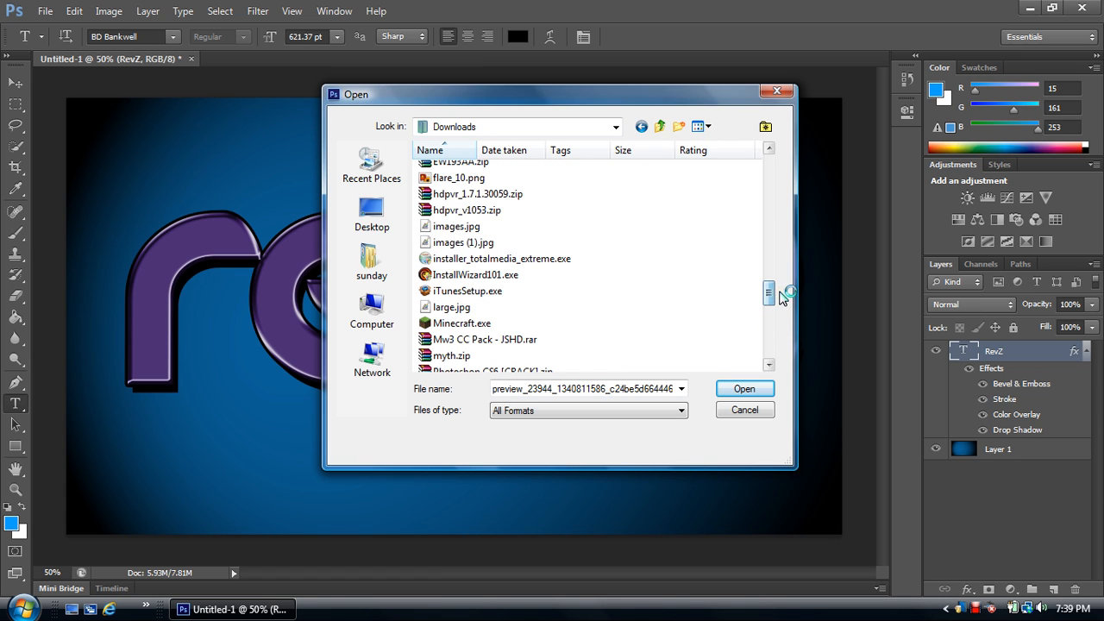
click(480, 179)
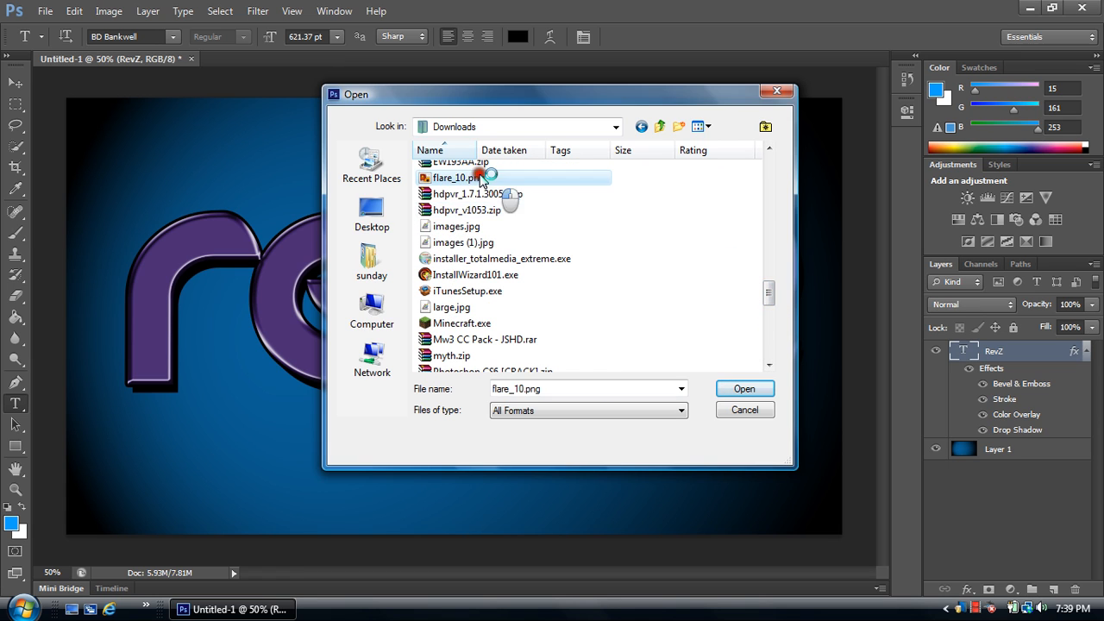
click(743, 388)
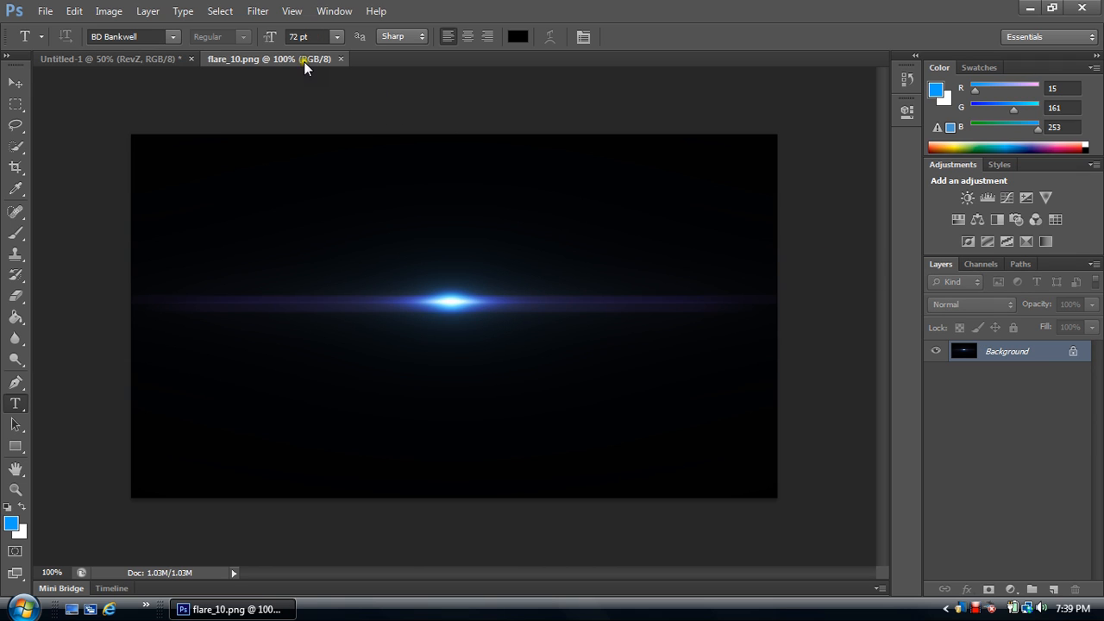
- Copy the flare image into the RevZ document as a new layer above the text and close flare_10.png
drag(303, 59, 380, 143)
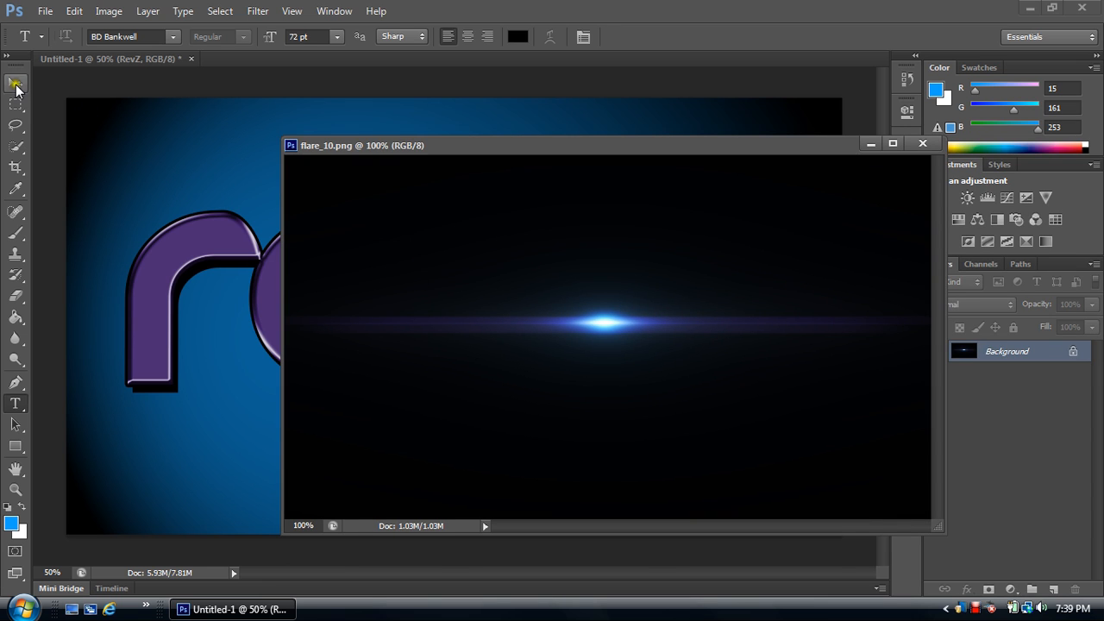
click(15, 84)
drag(430, 281, 176, 261)
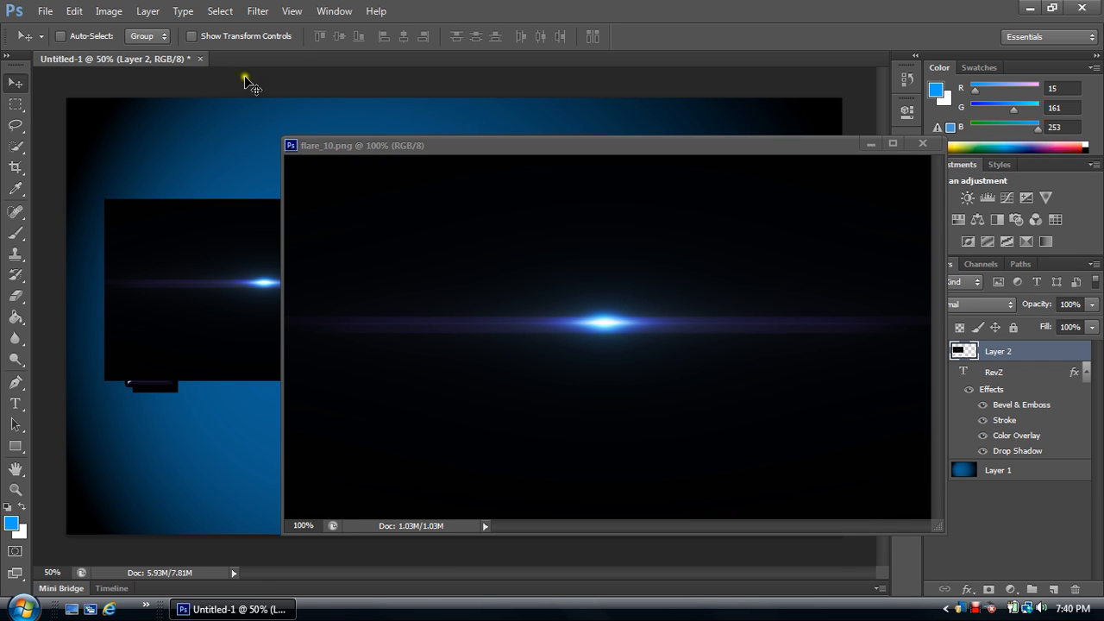
click(925, 146)
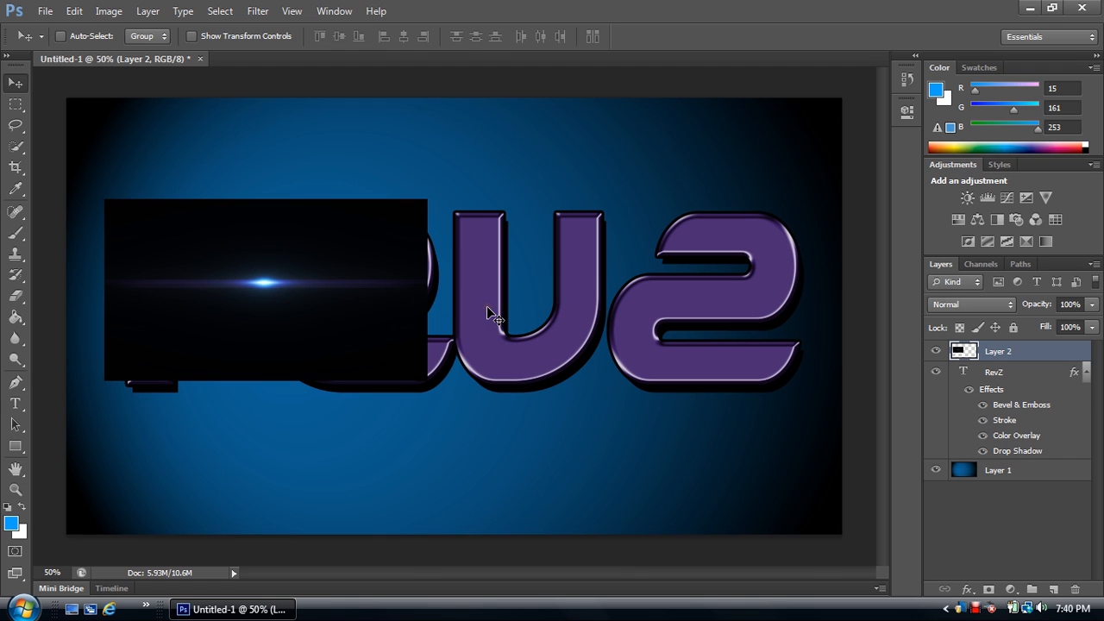
- Enlarge the flare layer to about 217% width and 134% height and set its blend mode to Screen
key(ctrl+t)
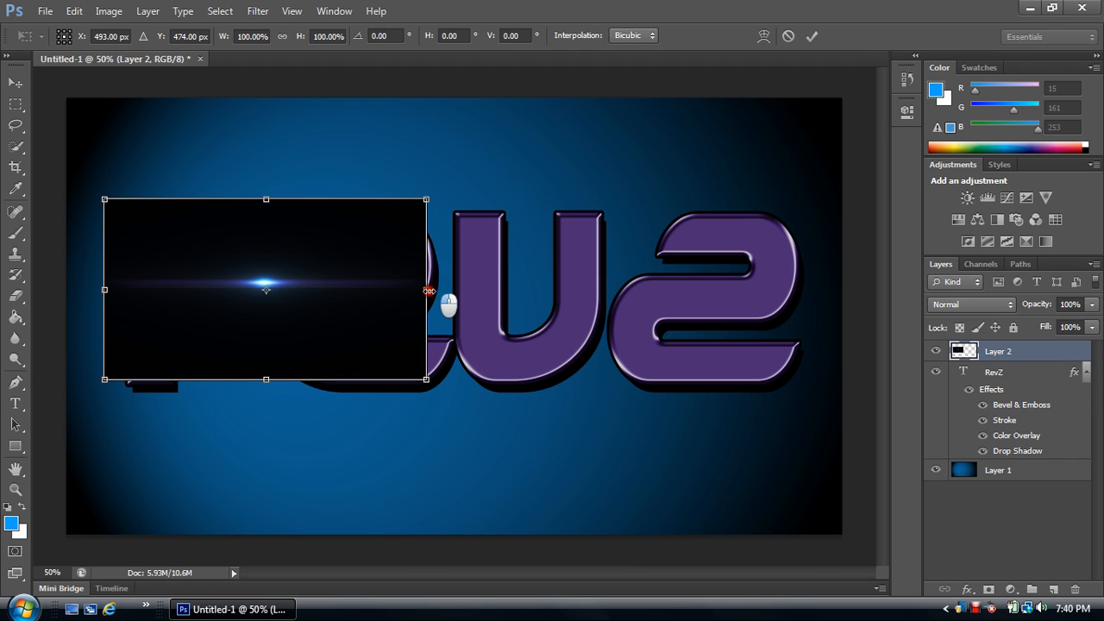
drag(429, 290, 737, 284)
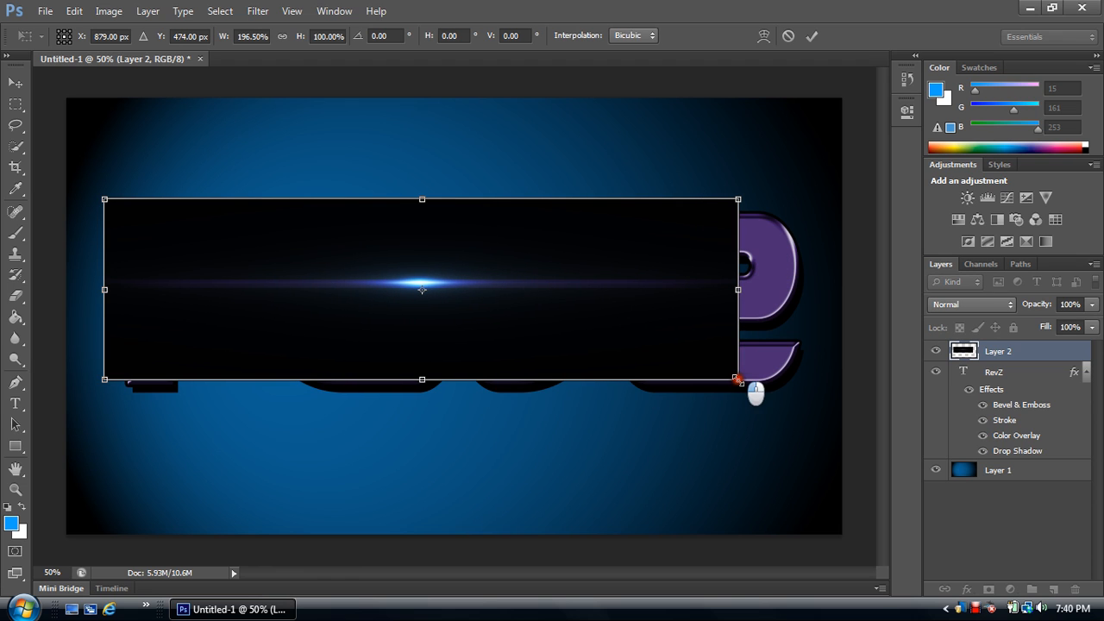
drag(737, 378, 808, 439)
click(996, 306)
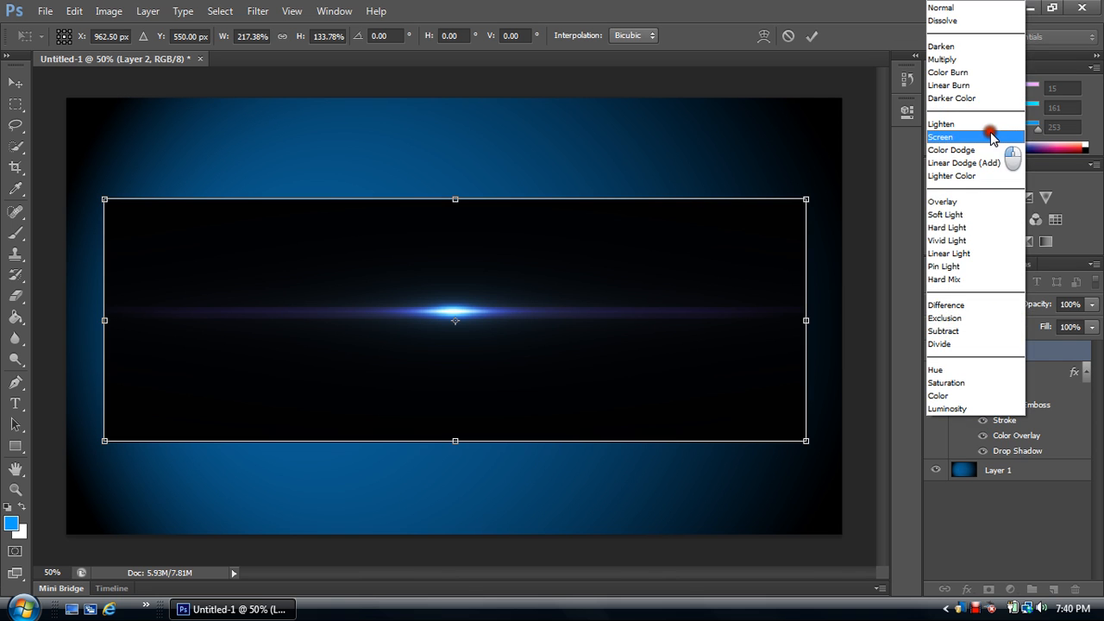
click(991, 137)
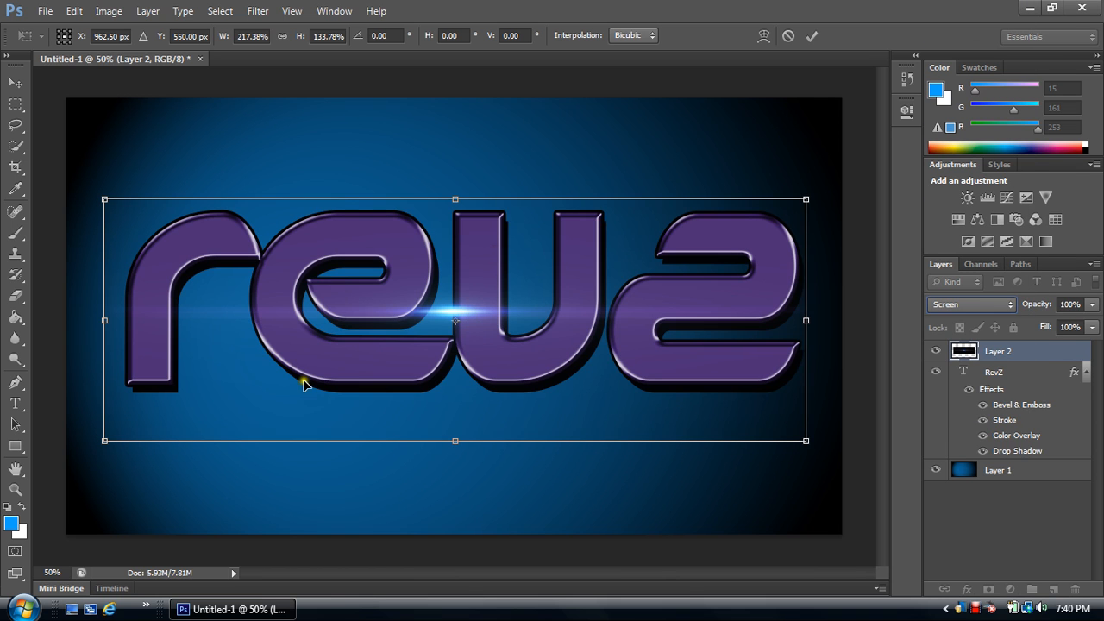
- Scale the flare layer down to about 164% width and 98% height and position its glow on the inner edge of the letter e
drag(104, 441, 291, 379)
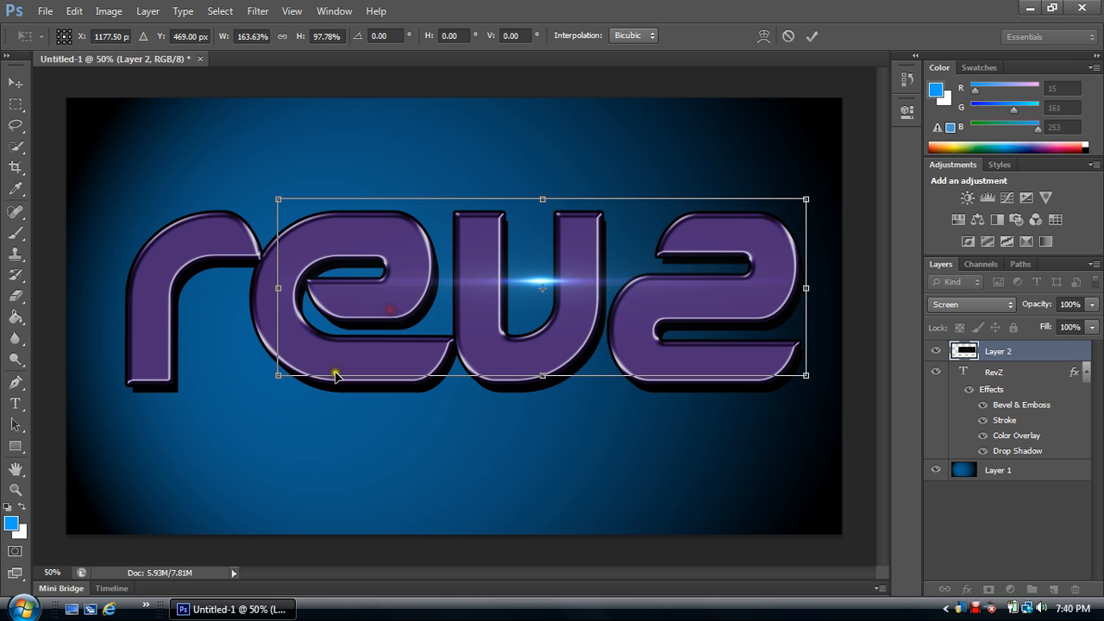
drag(433, 323, 198, 322)
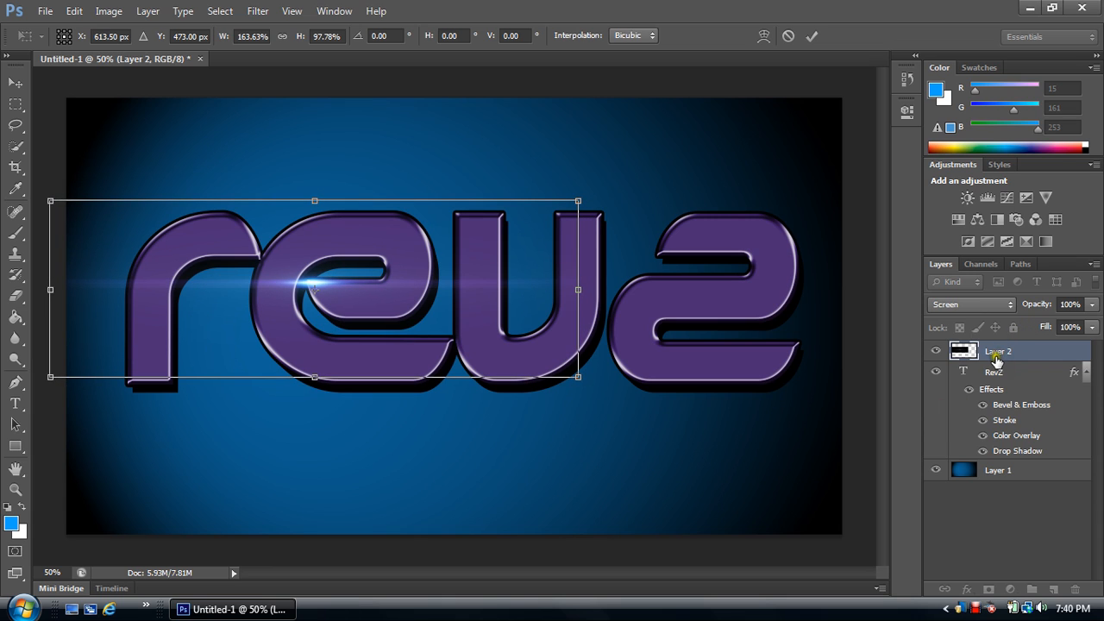
key(Return)
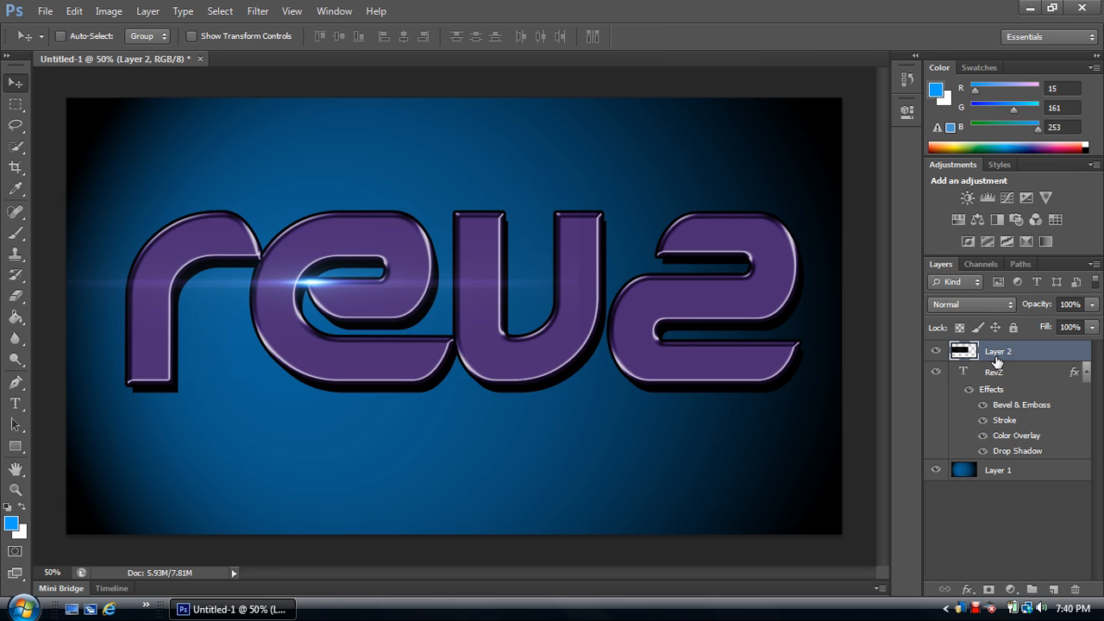
click(383, 324)
drag(383, 323, 381, 316)
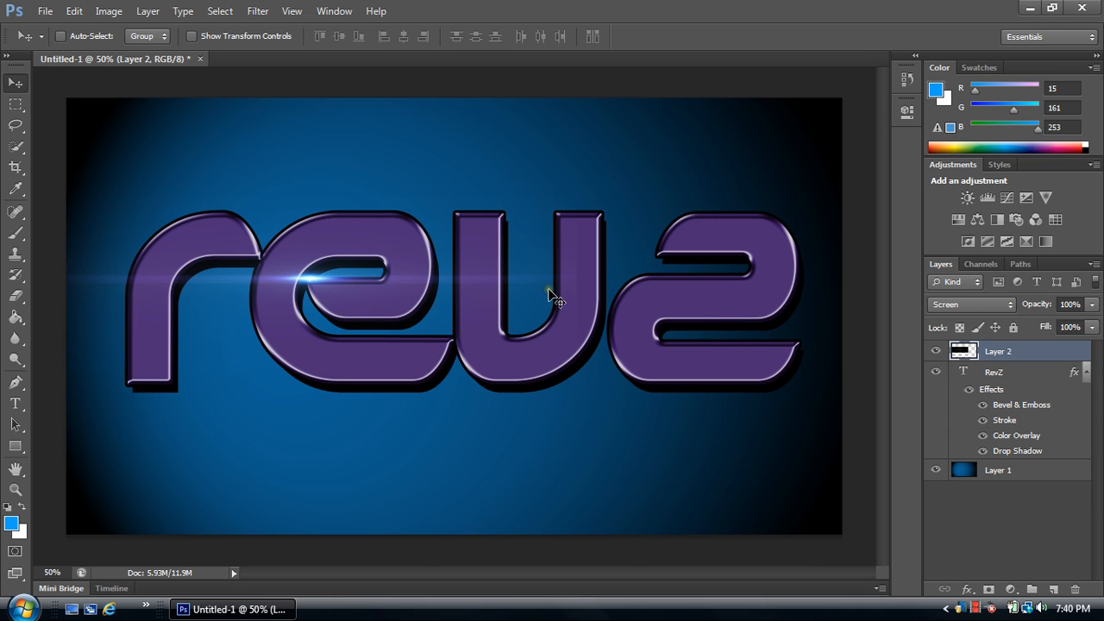
- Fade out both outer ends of the flare's light streak with a soft 250 px Eraser
key(alt+shift+s)
mouse_move(15, 295)
mouse_down()
mouse_move(128, 309)
mouse_move(113, 295)
mouse_up()
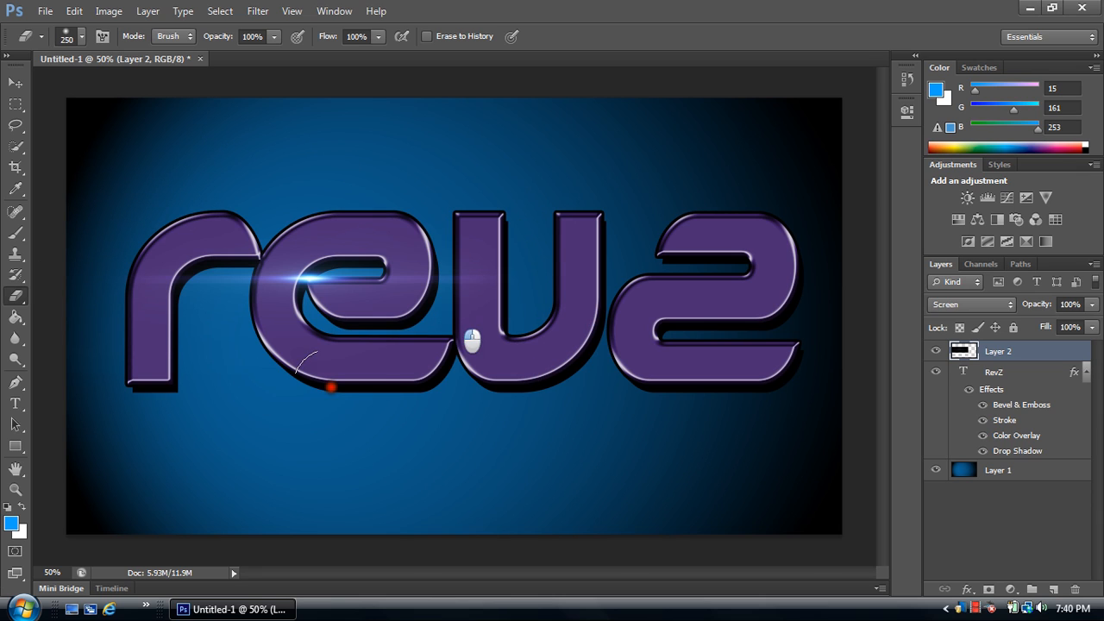
mouse_move(119, 345)
mouse_down()
mouse_move(294, 342)
mouse_move(246, 351)
mouse_move(173, 333)
mouse_move(149, 309)
mouse_move(129, 280)
mouse_up()
mouse_move(528, 275)
mouse_down()
mouse_move(510, 300)
mouse_move(500, 244)
mouse_move(503, 259)
mouse_move(397, 171)
mouse_move(312, 177)
mouse_move(419, 215)
mouse_move(488, 259)
mouse_up()
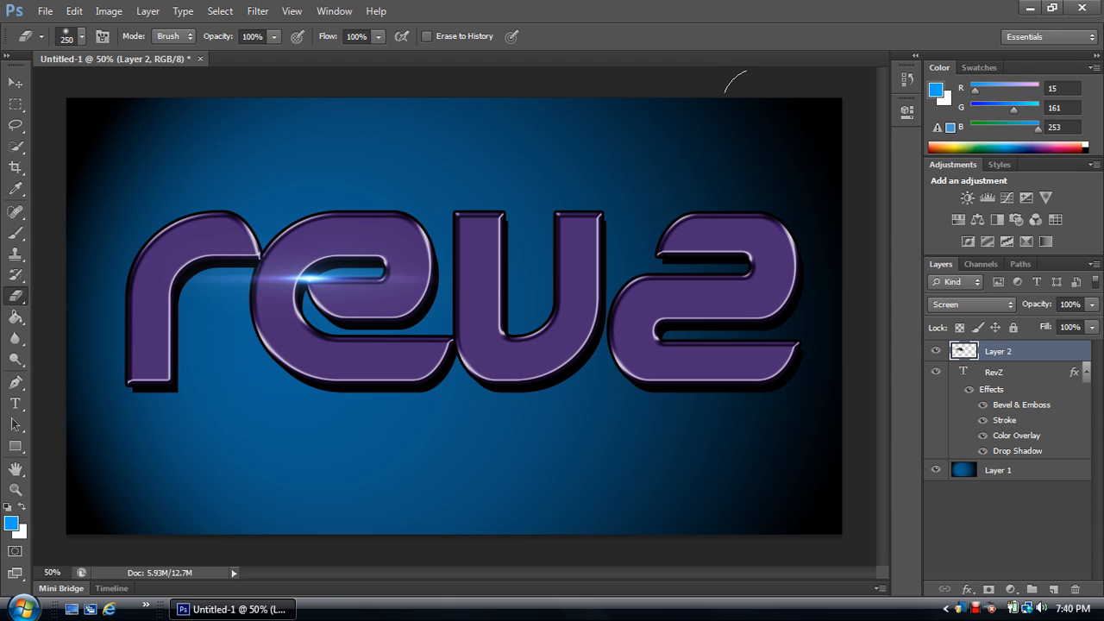
click(14, 82)
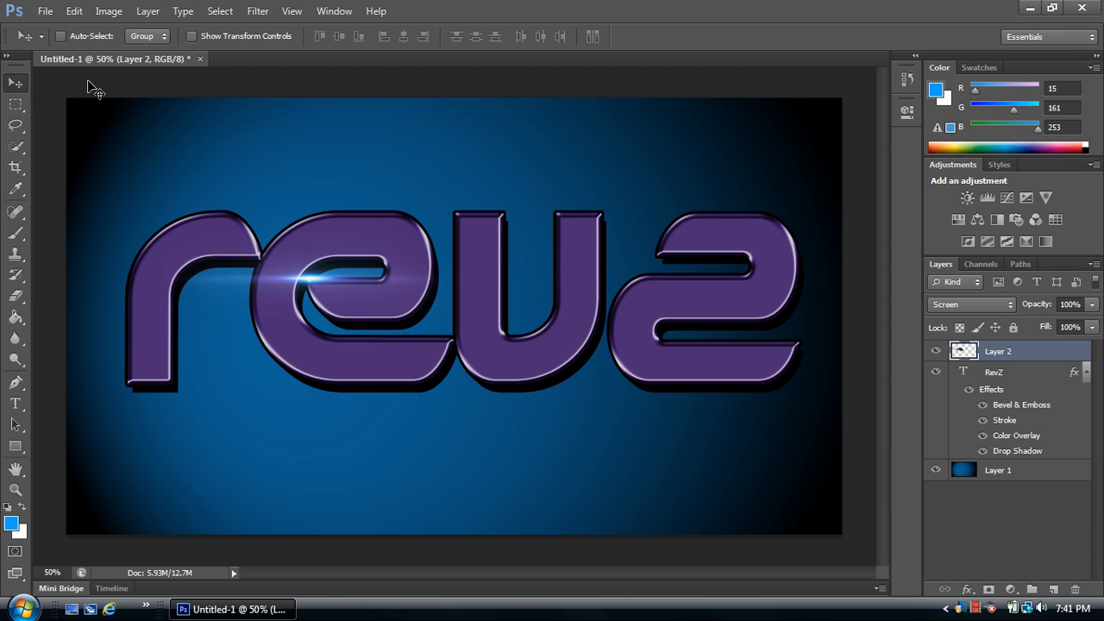